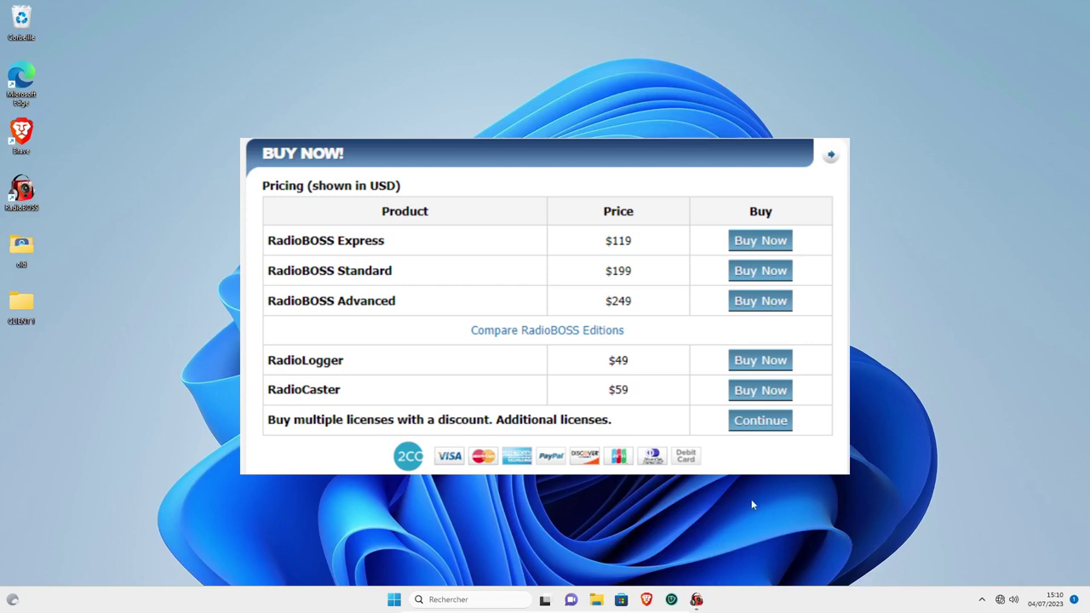
key(Escape)
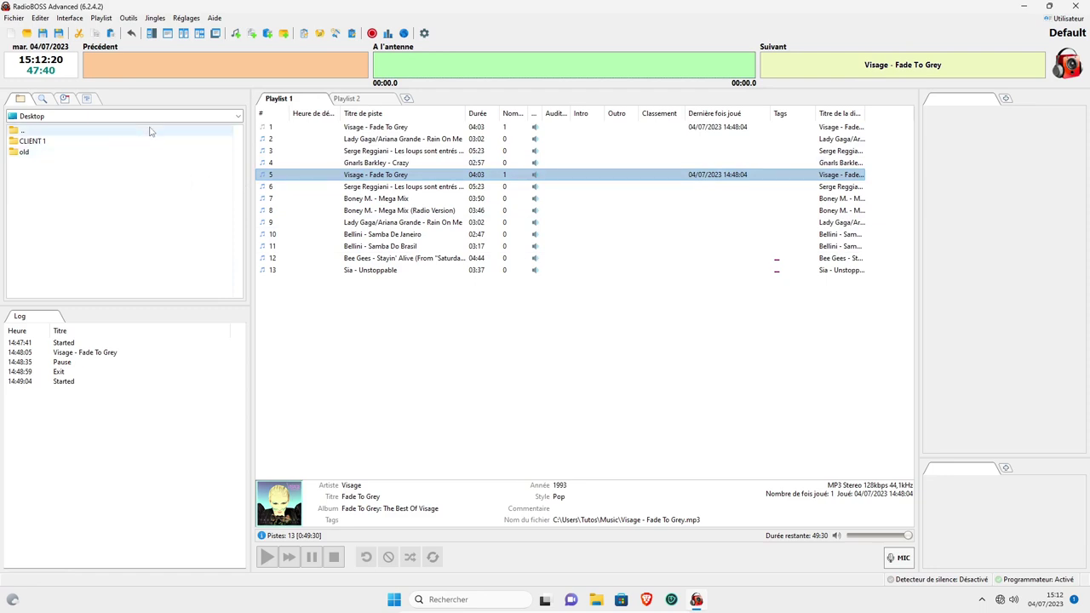
click(62, 15)
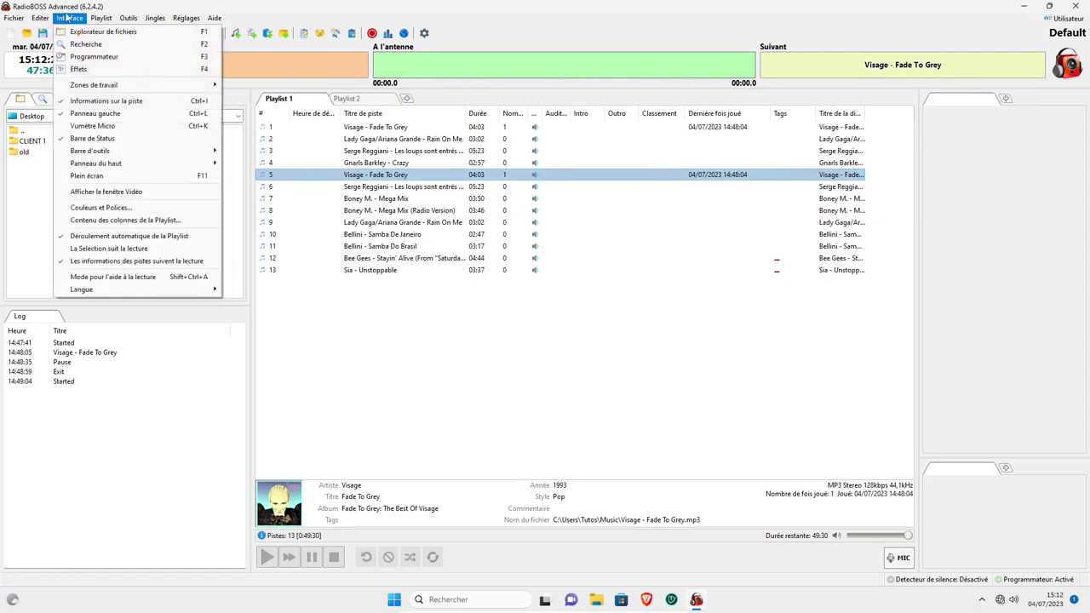
mouse_move(40, 17)
click(413, 420)
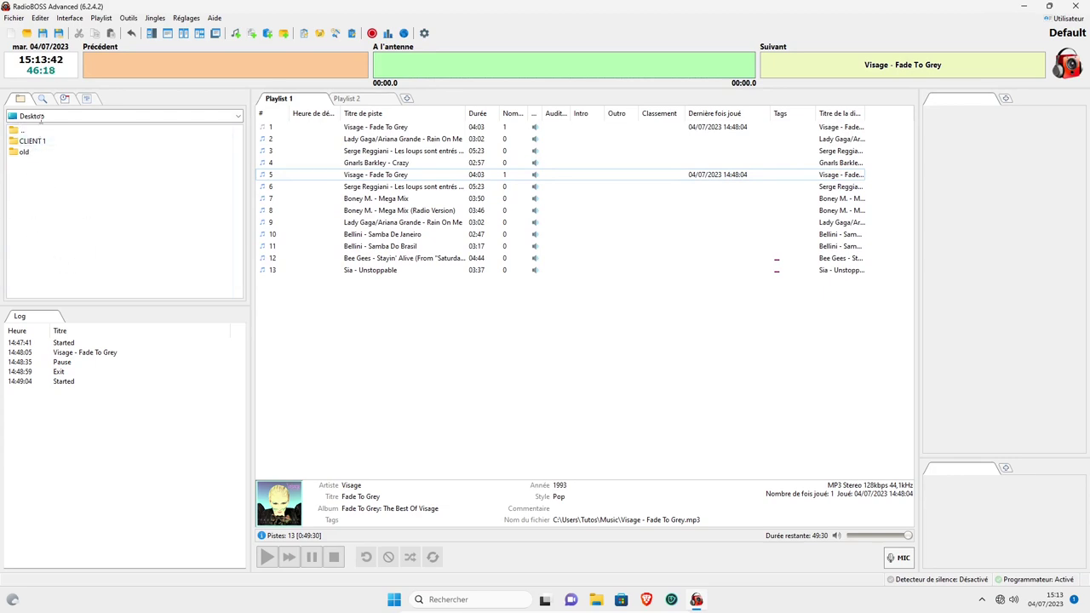
- Look through the drives and folders that the file explorer can browse to from Desktop
click(40, 116)
click(238, 116)
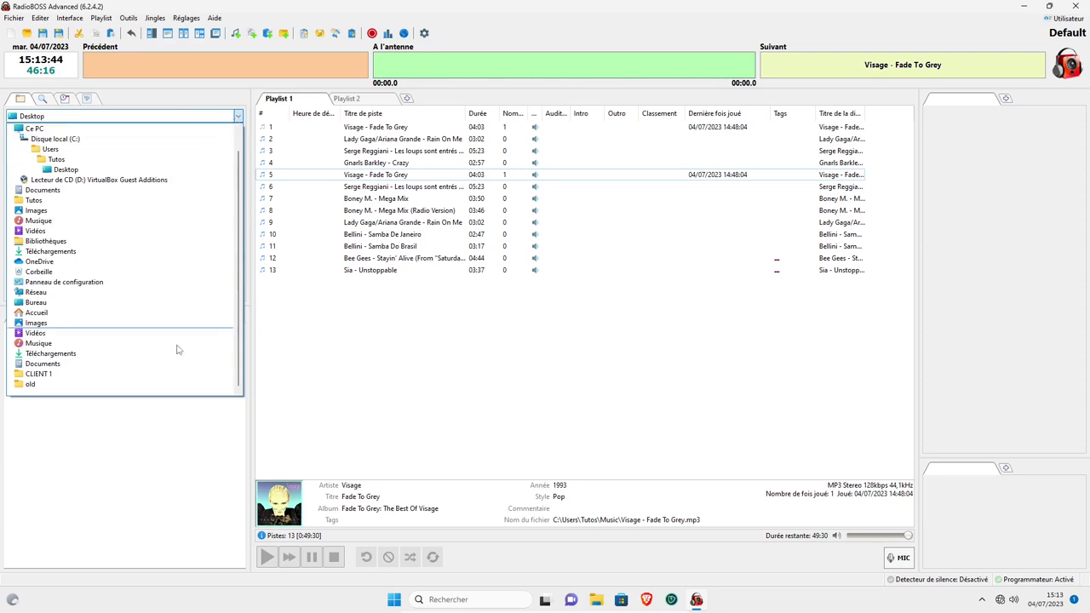
click(75, 119)
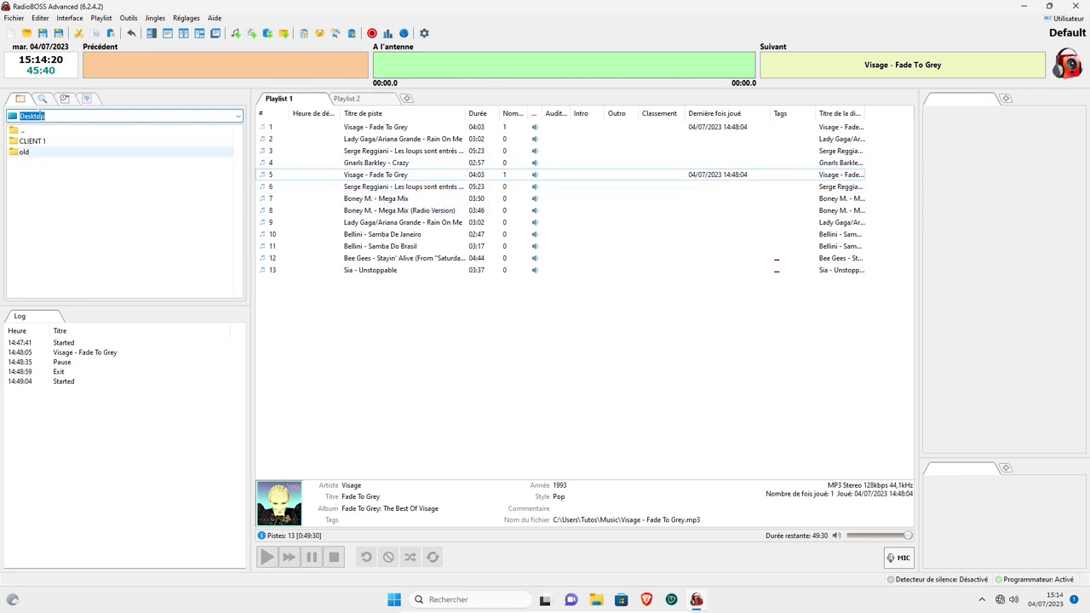
- Examine the track search's field choices and library sources, and view the event scheduler
click(42, 99)
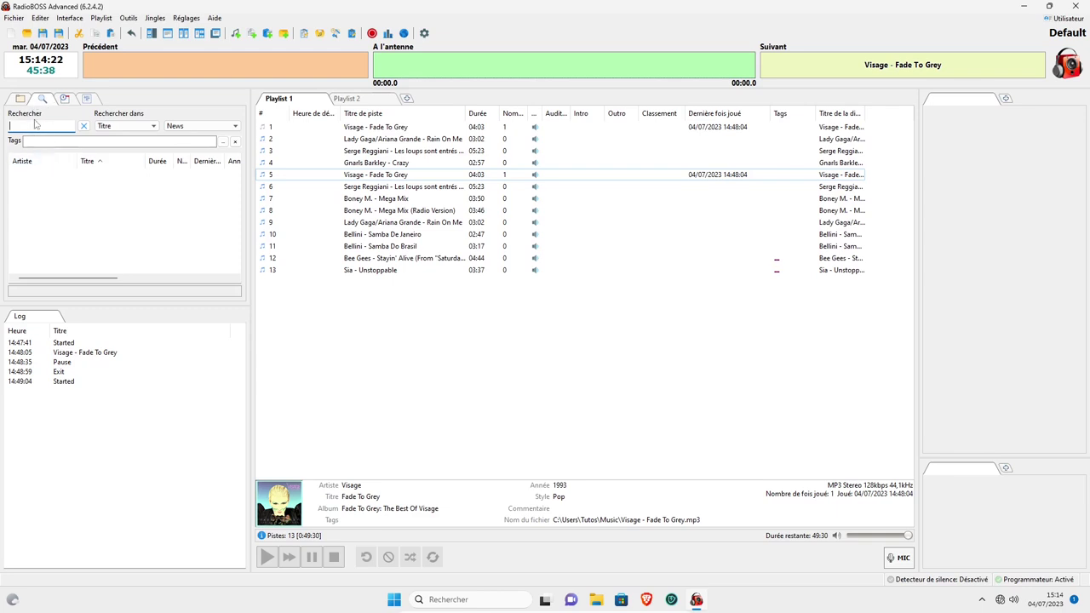
click(154, 126)
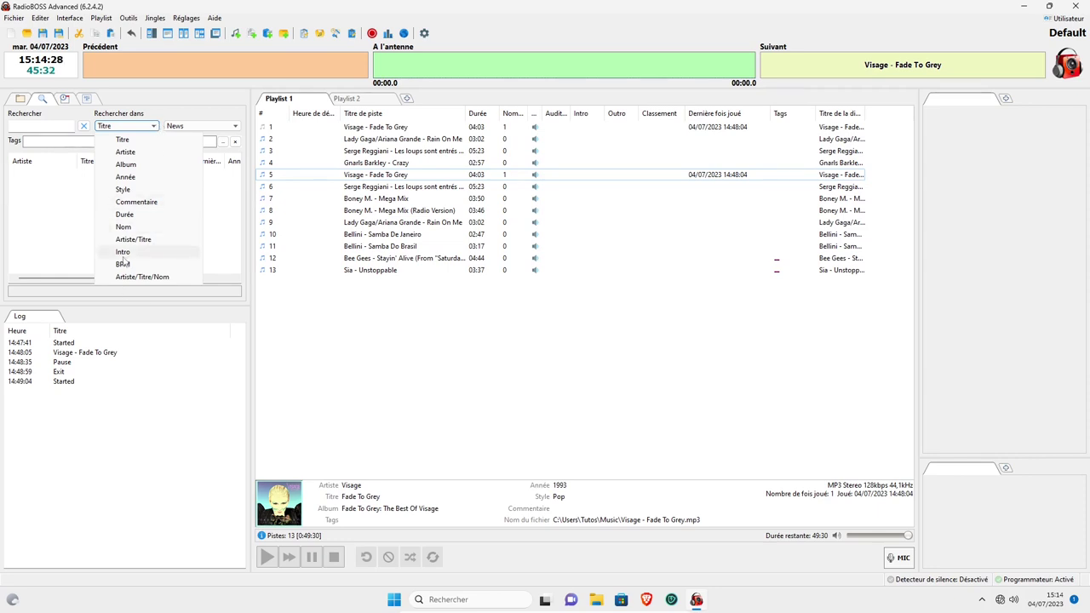
click(171, 115)
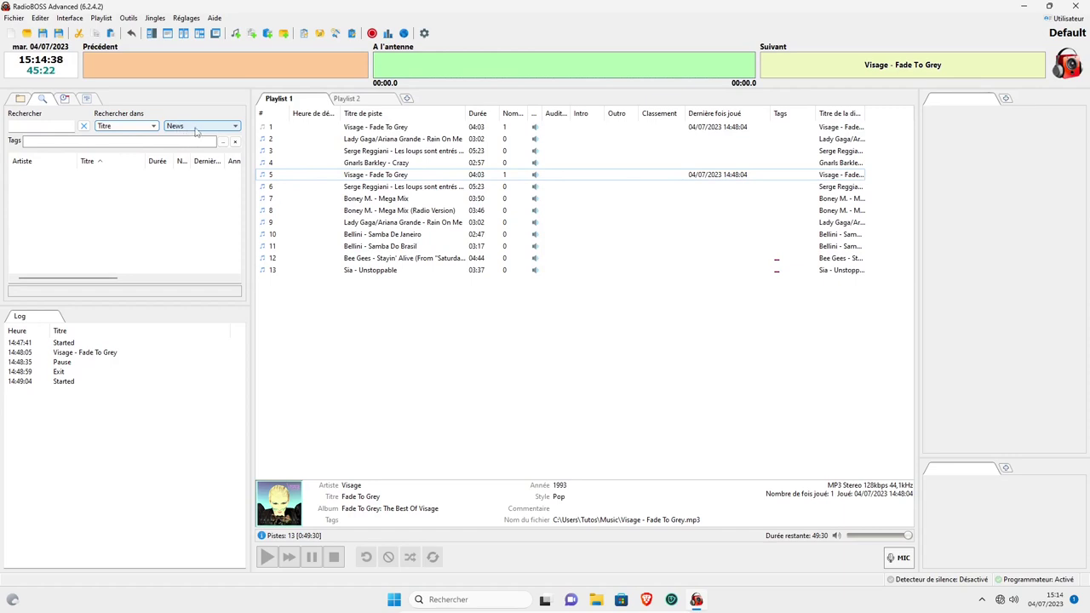
click(187, 129)
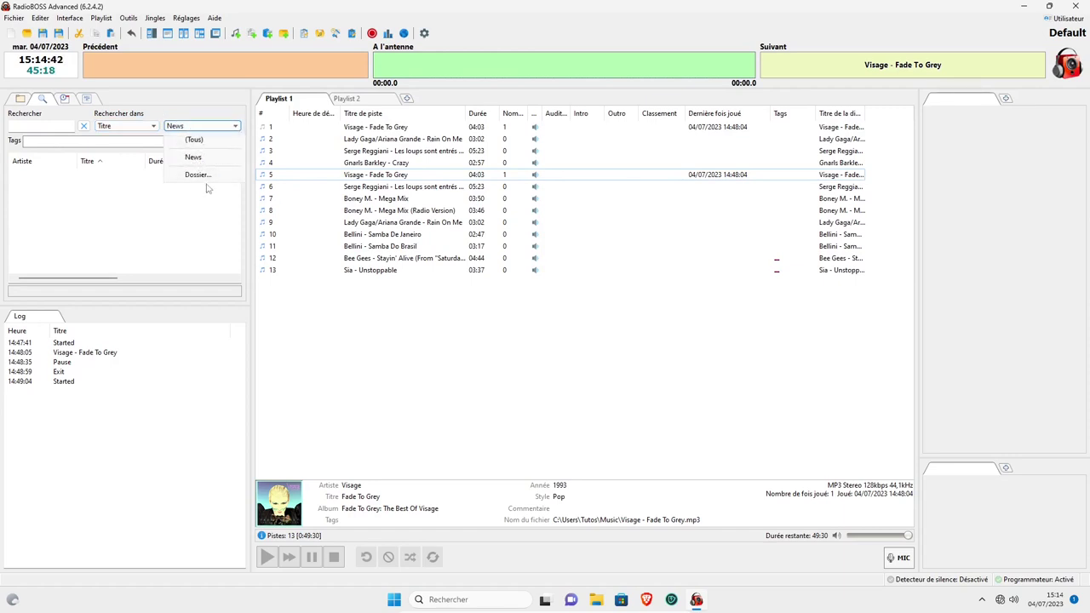
click(190, 118)
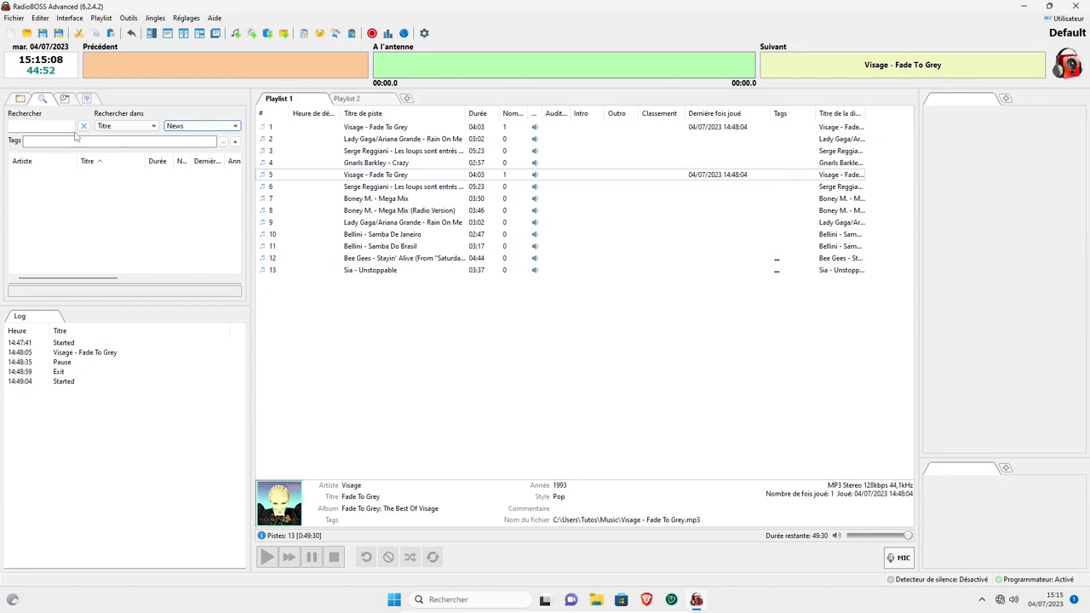
click(65, 99)
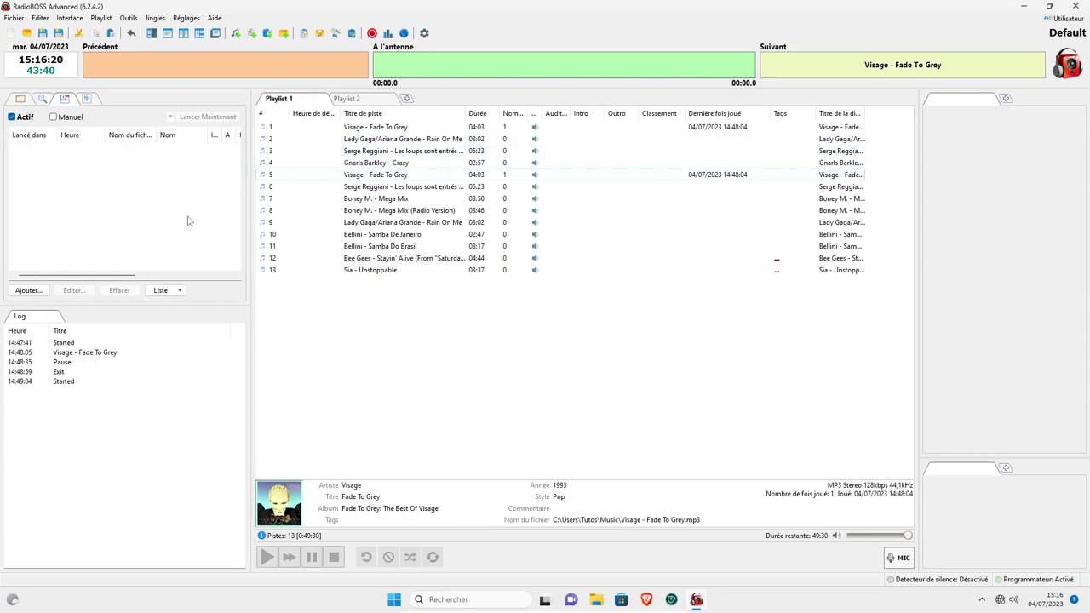
- Show the audio effects and view the Equalizer's band settings
click(87, 98)
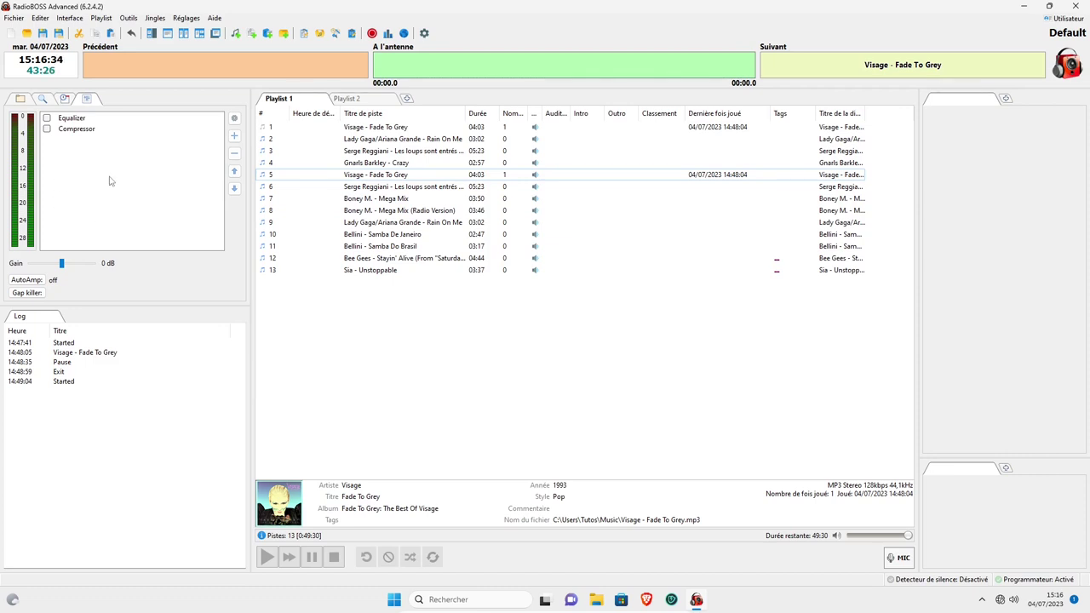
double_click(76, 122)
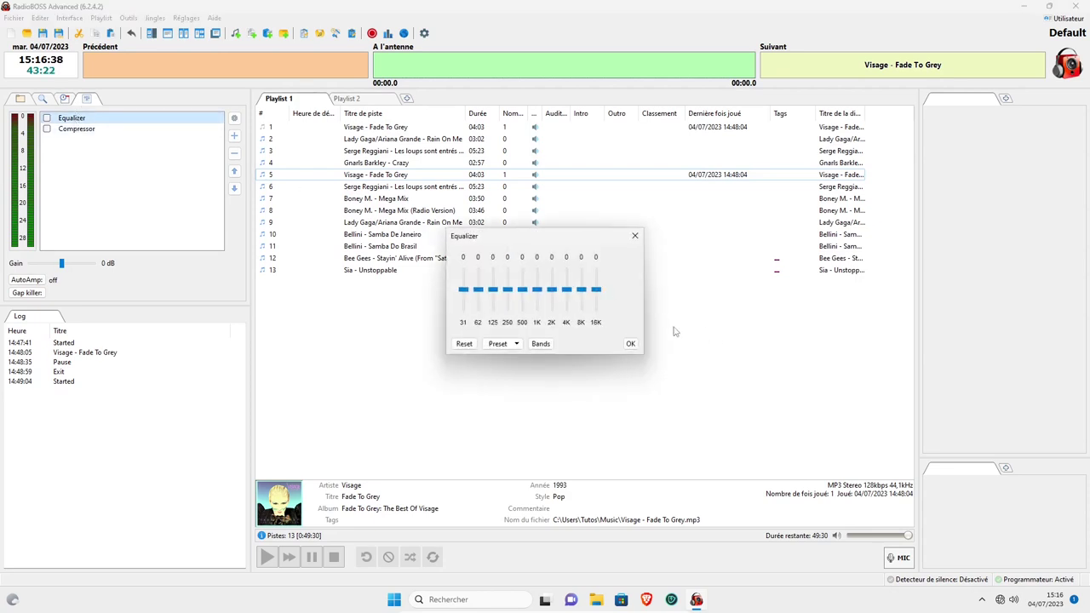
click(635, 236)
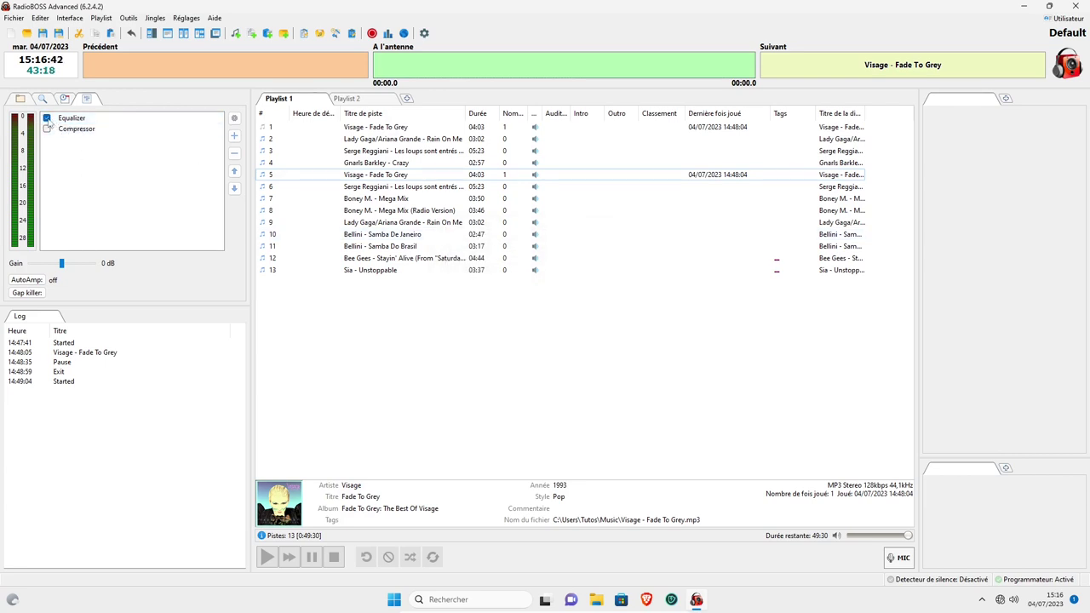
- Load the Radio preset in the Compressor effect and close its settings
double_click(76, 129)
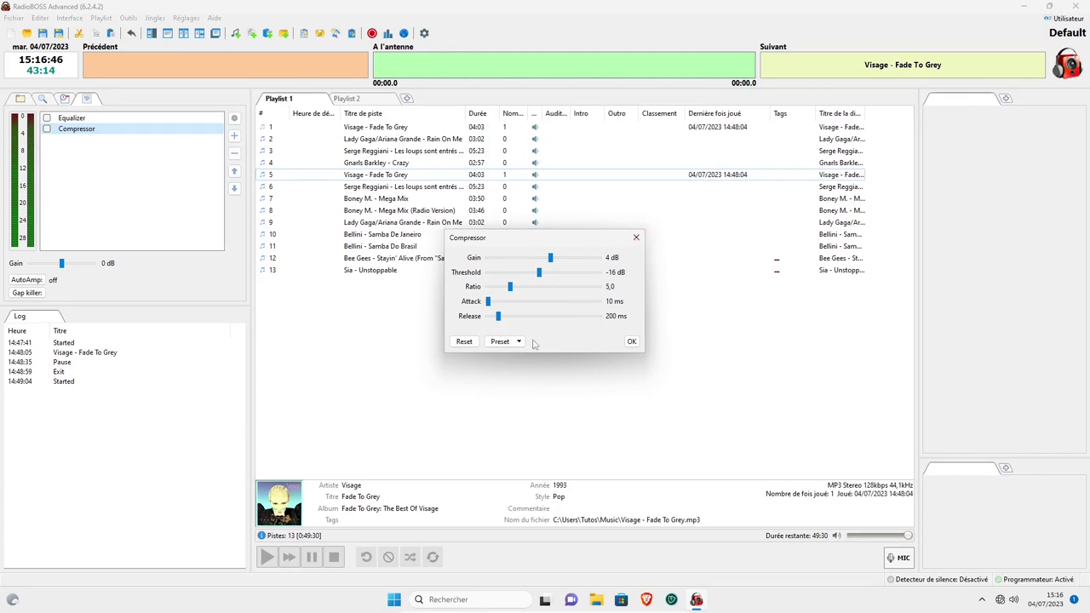
click(504, 342)
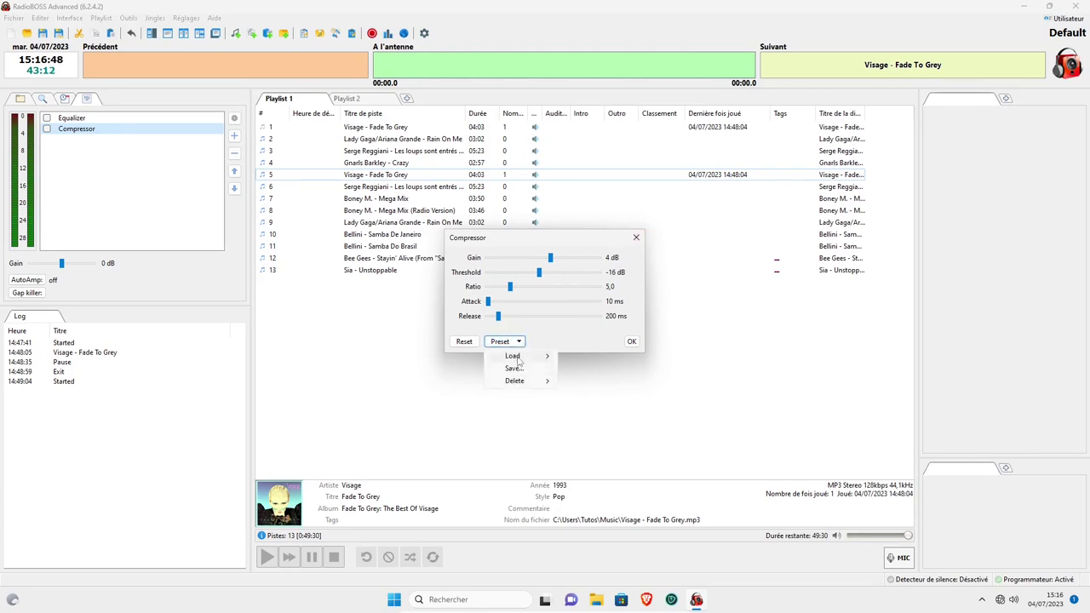
mouse_move(521, 356)
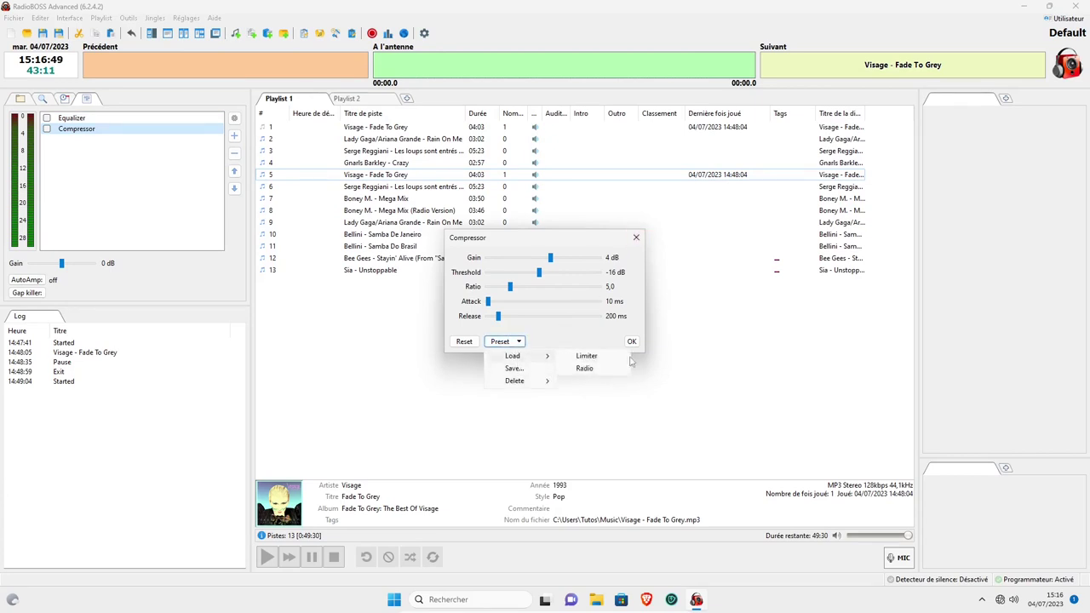
click(584, 369)
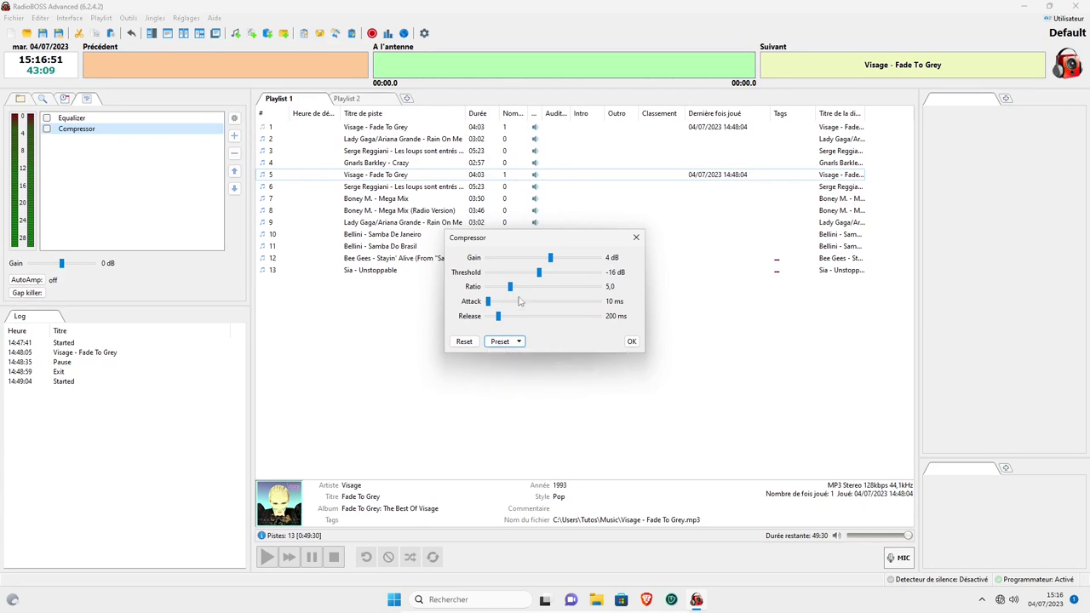
click(635, 238)
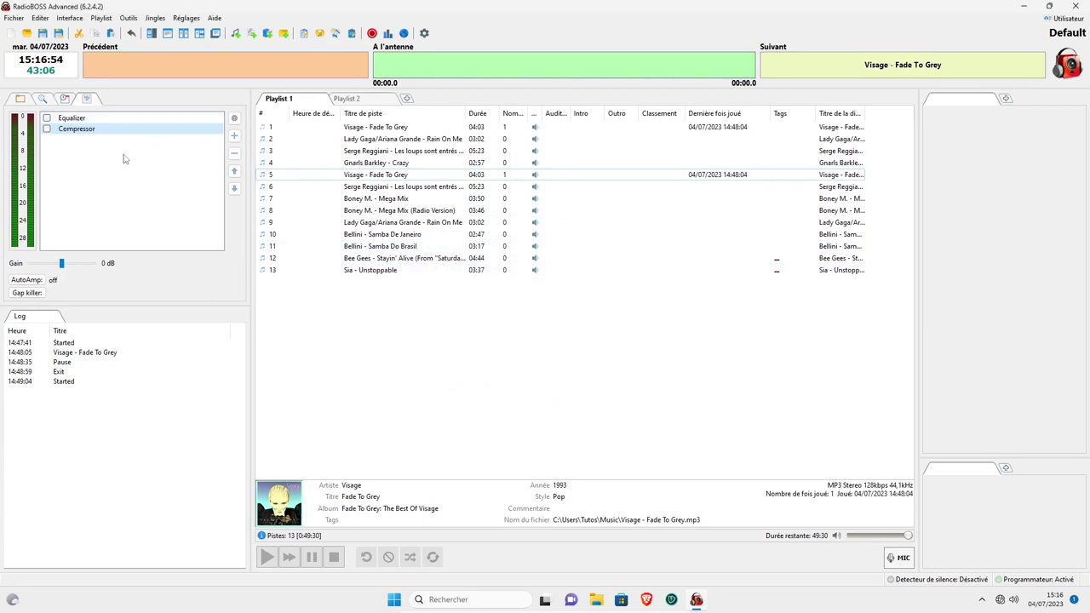
- View the DSP effects available to add, and move the Equalizer below the Compressor and back to first place
click(235, 136)
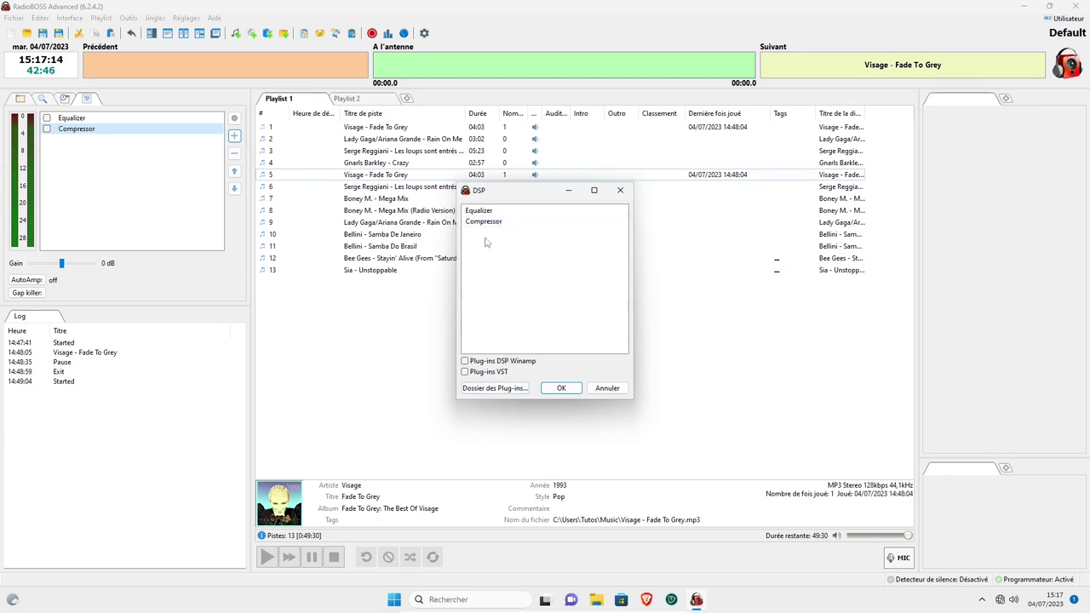
click(599, 390)
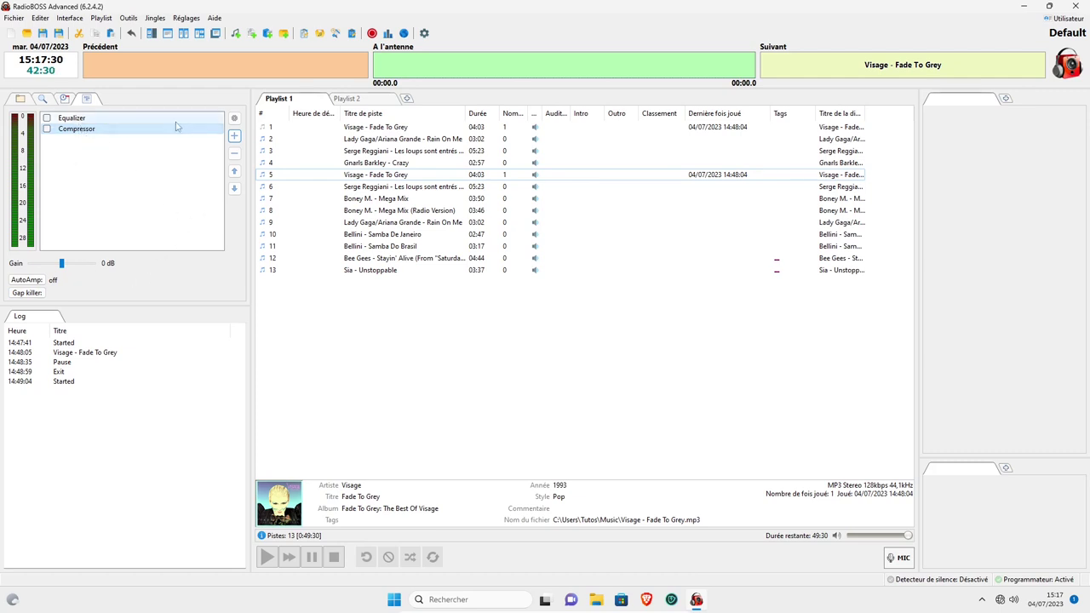
click(92, 128)
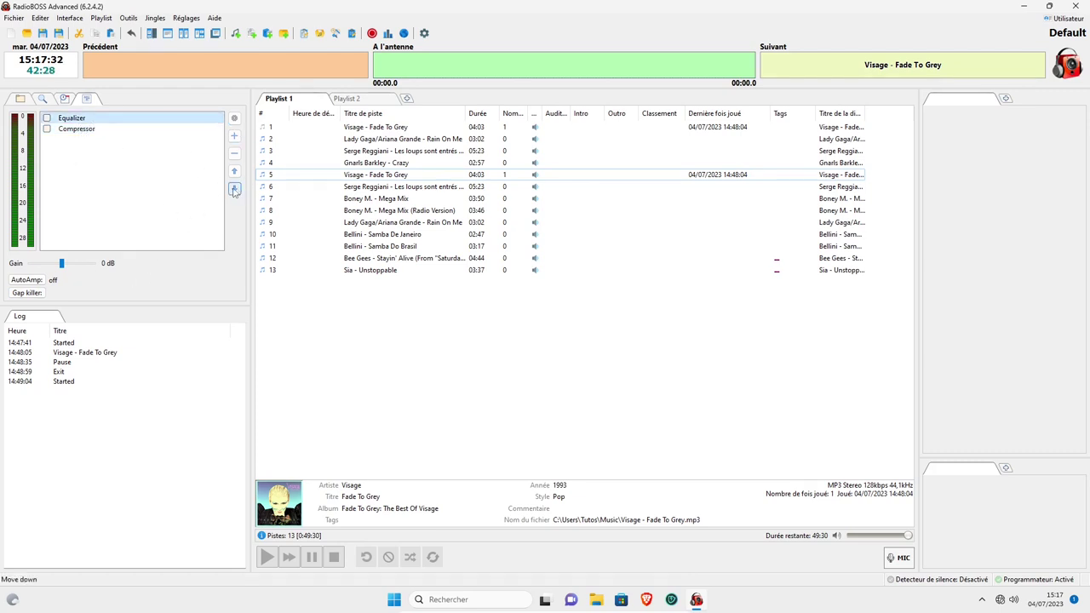
click(234, 171)
click(77, 128)
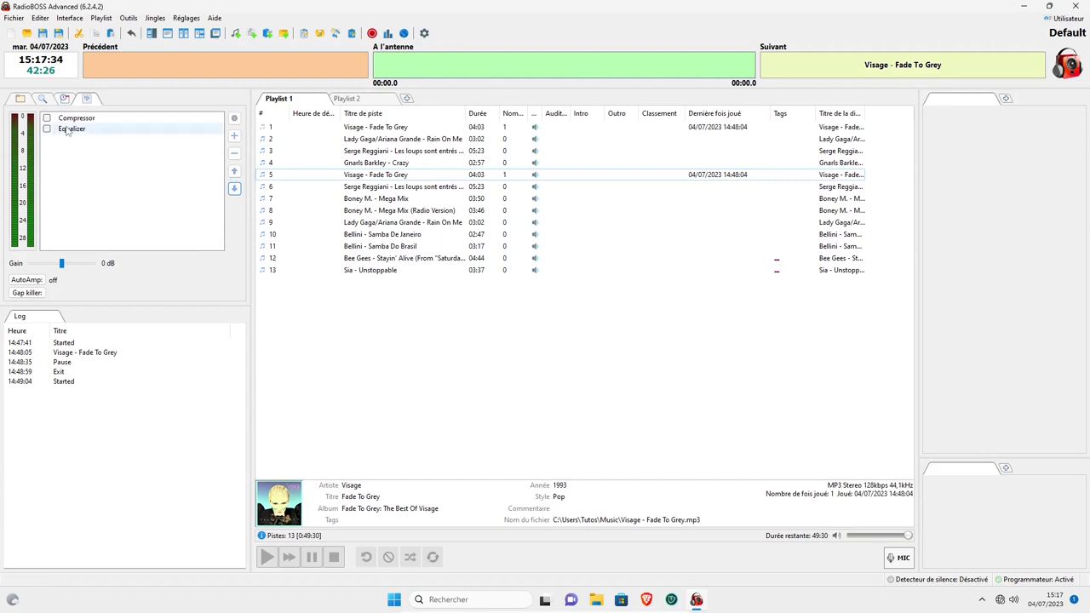
click(234, 171)
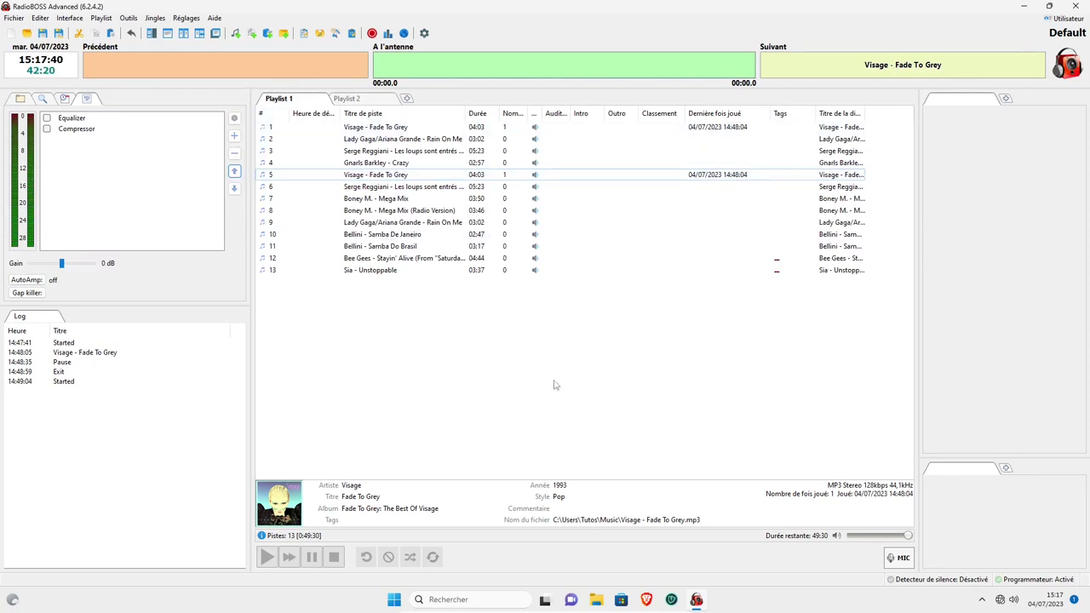
- Rename the Playlist 1 tab as "On Air"
right_click(290, 101)
click(387, 106)
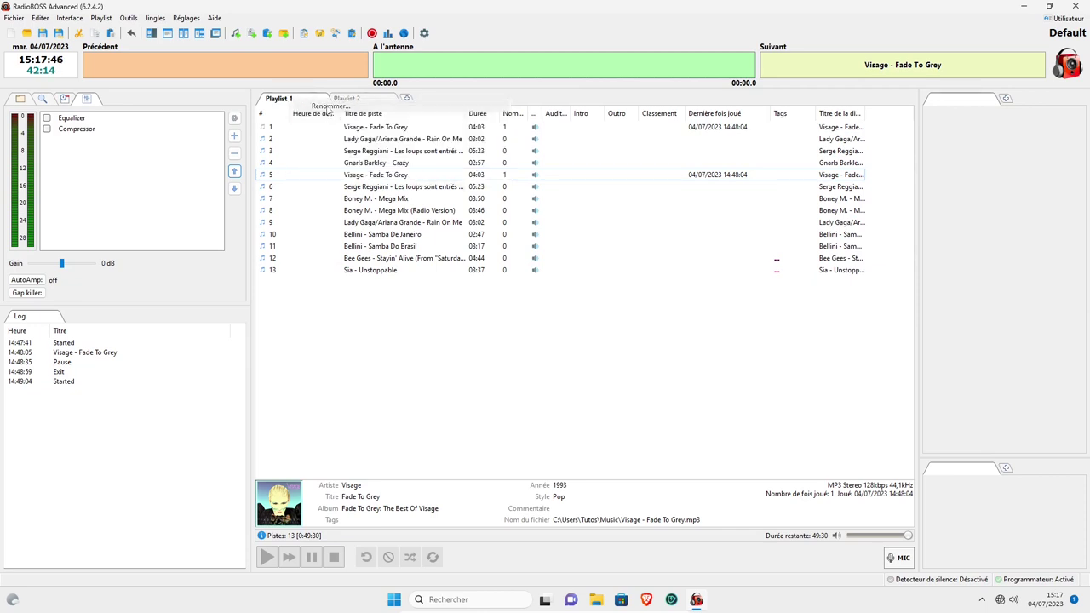
text(O)
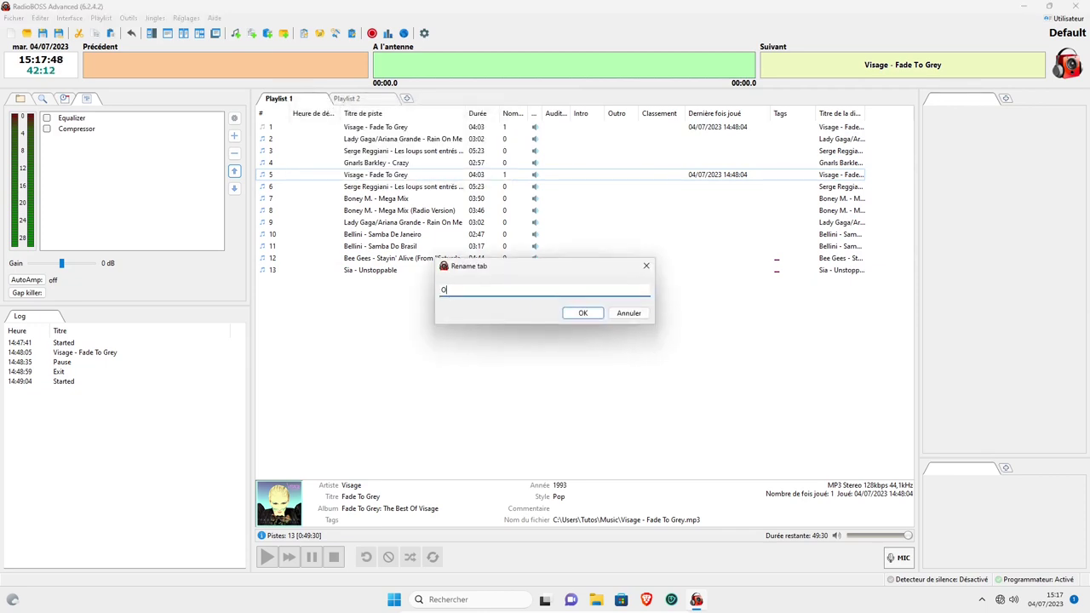
text(n Air)
click(583, 313)
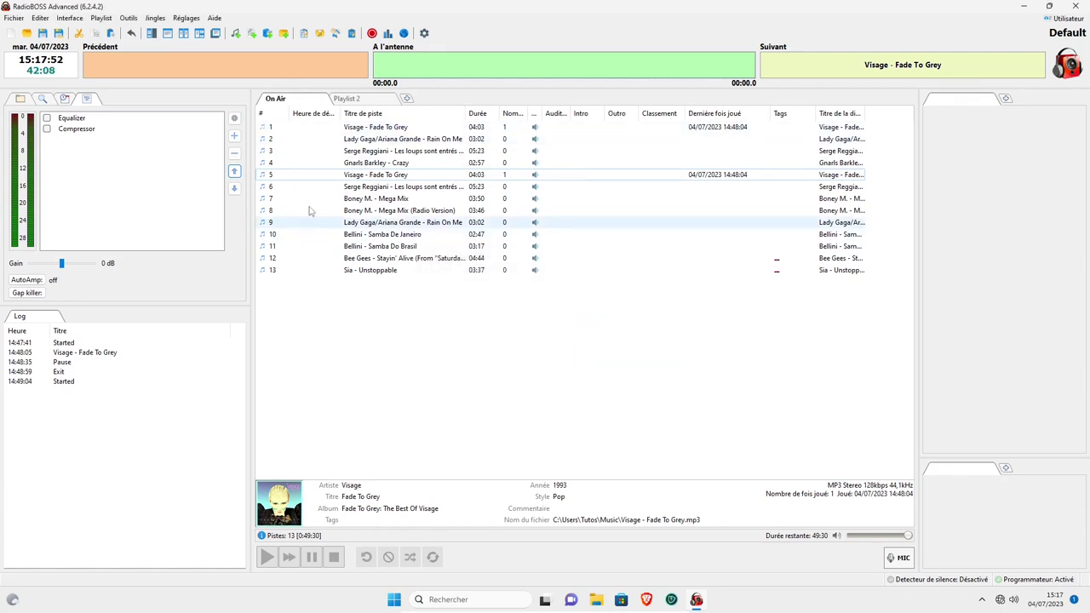
- View Playlist 2 and add a Cartoucheur tab after it, keeping the proposed name
click(356, 100)
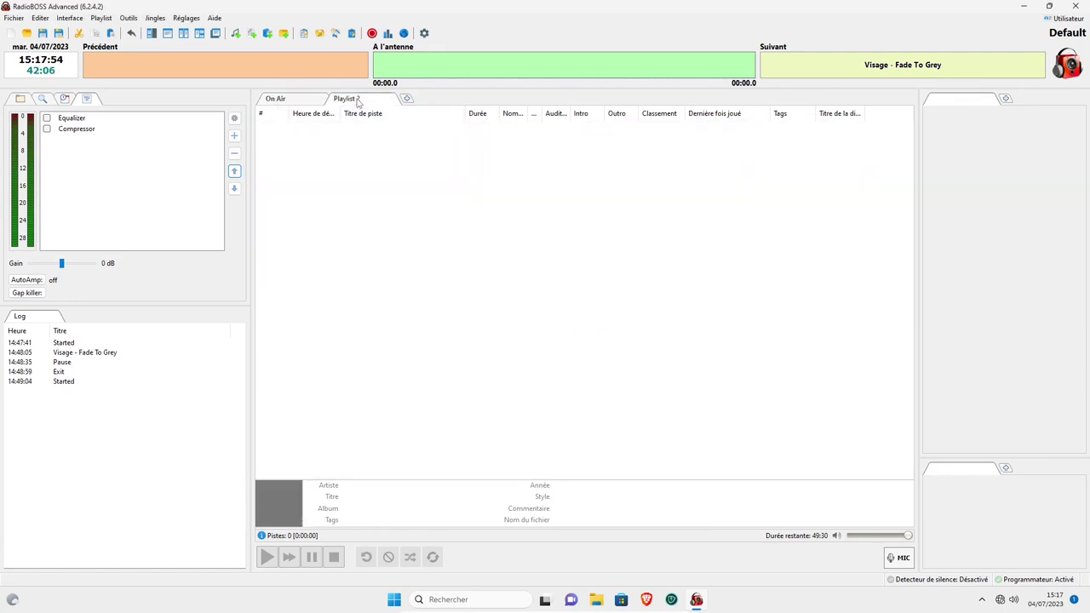
click(407, 99)
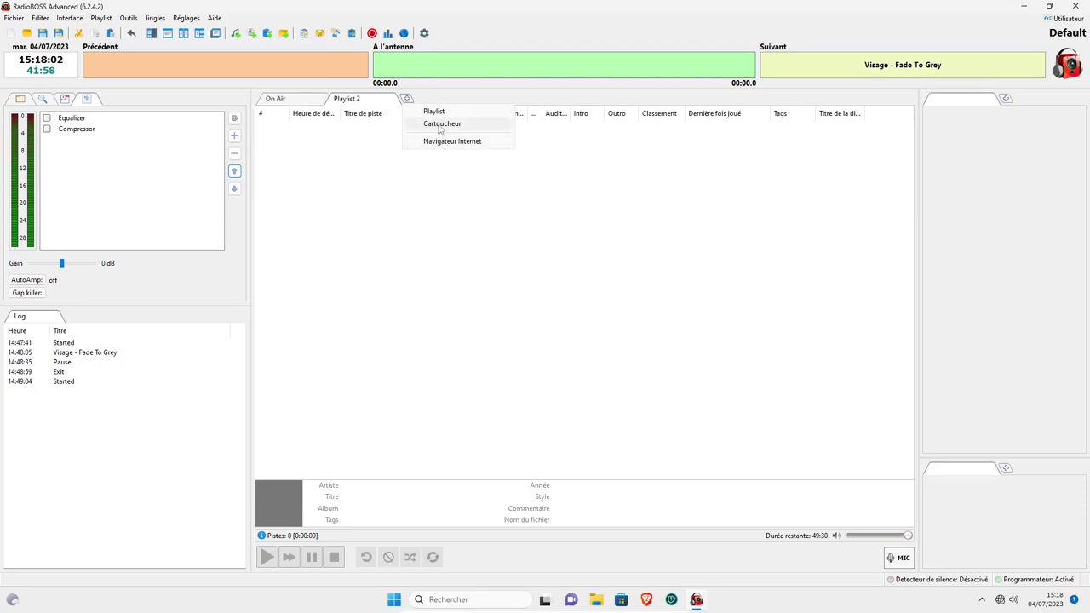
click(440, 125)
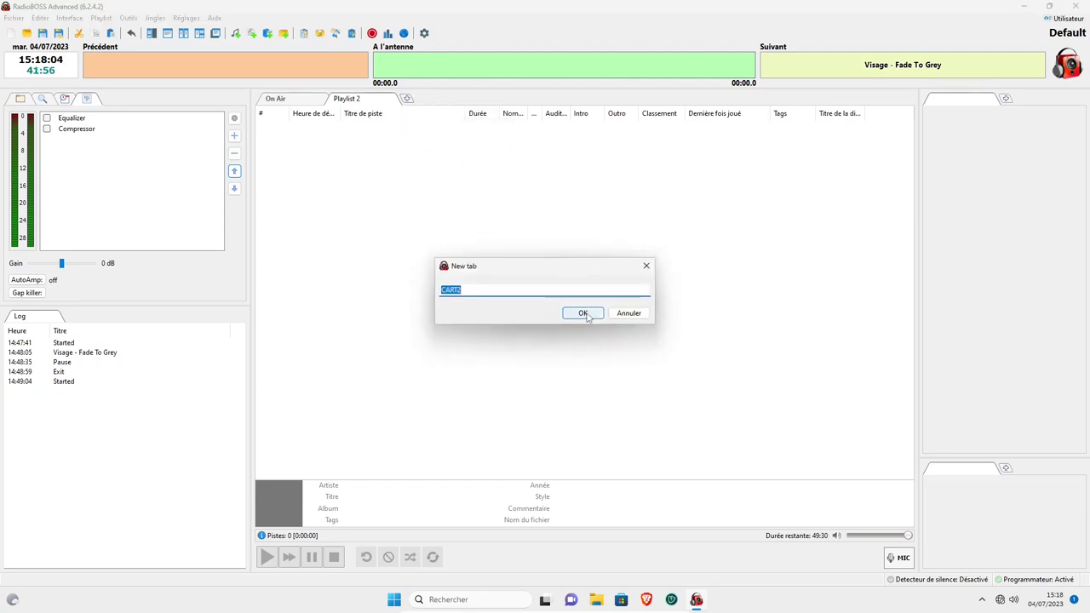
click(582, 314)
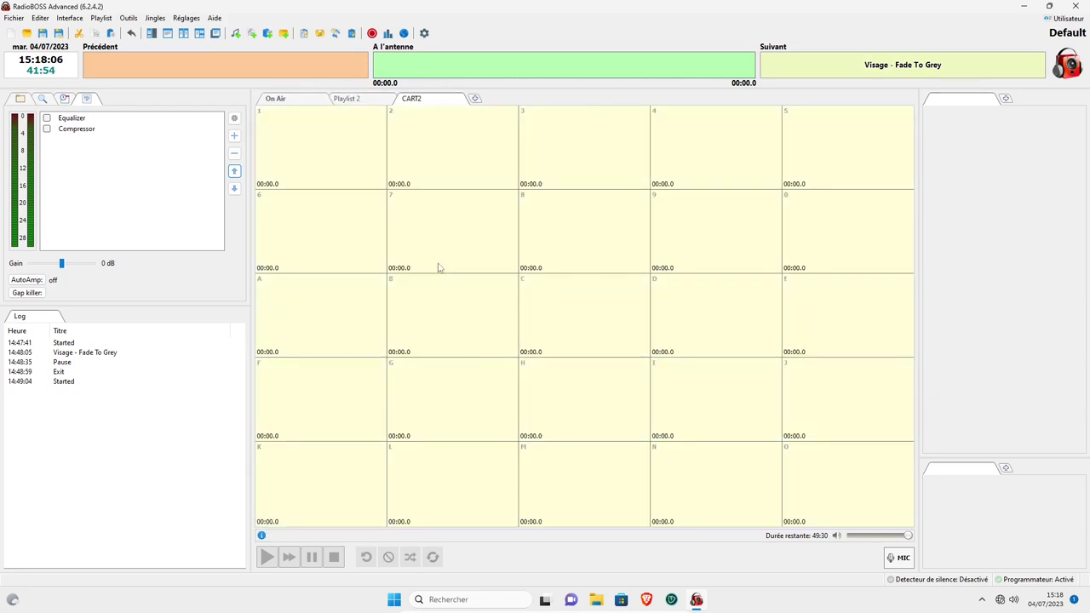
- Rename the new CART2 tab with a person's first name
right_click(423, 103)
click(451, 107)
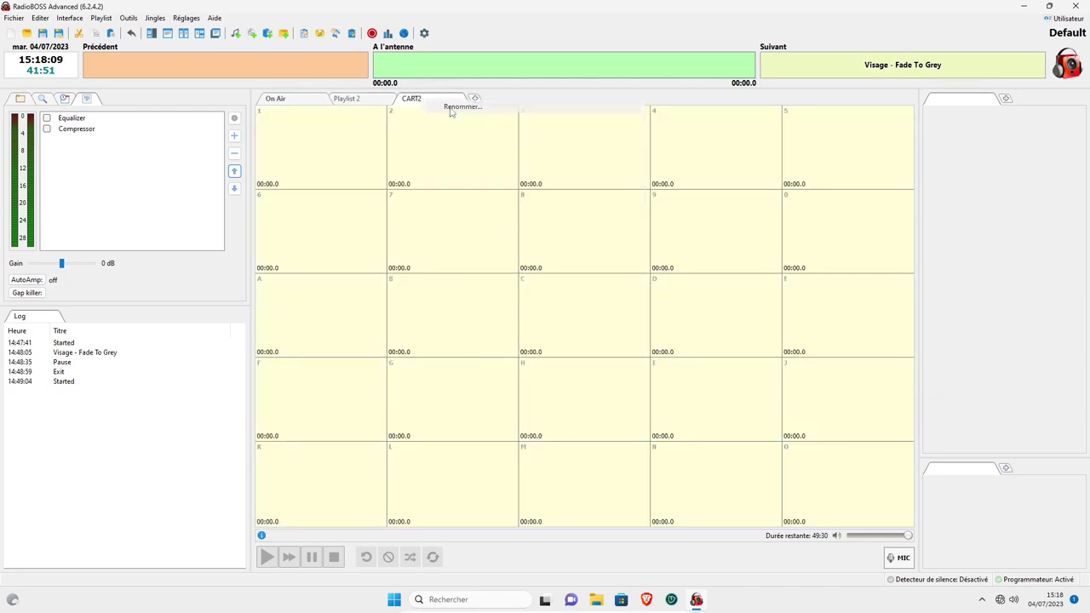
text(Jack)
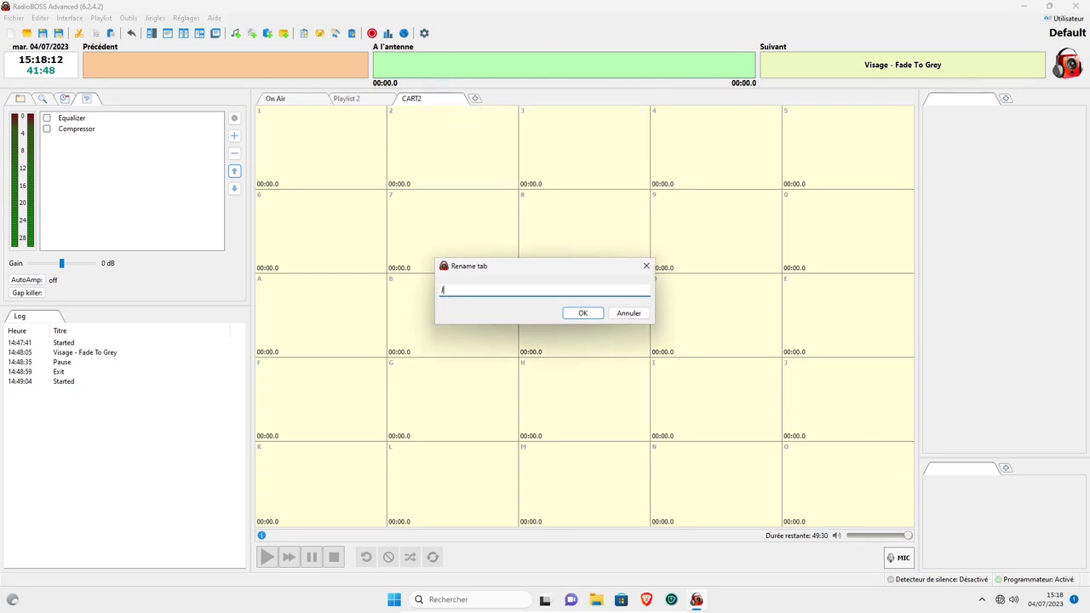
click(581, 314)
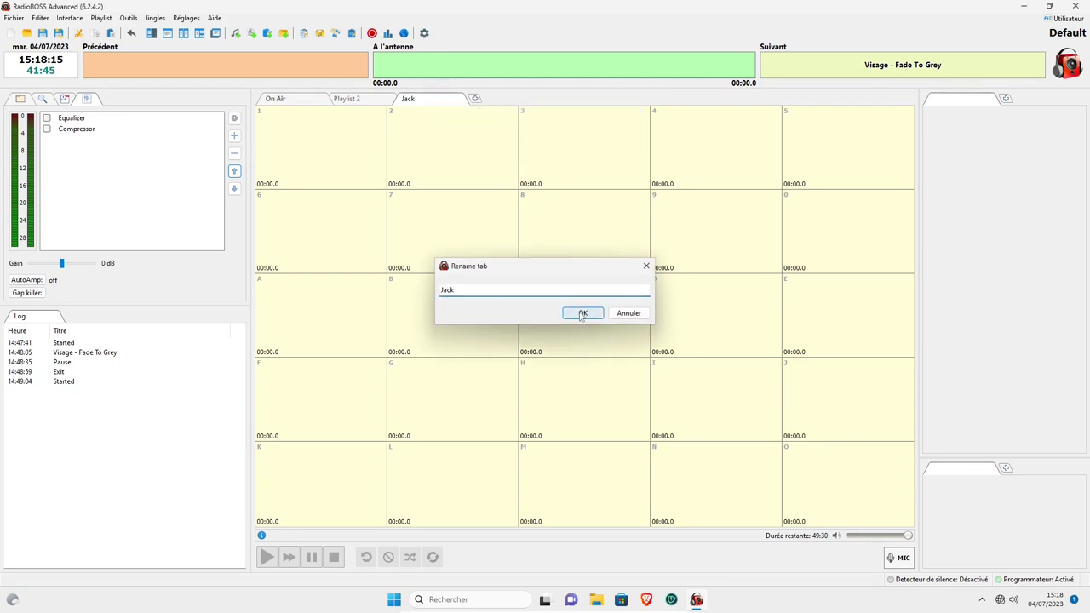
- Add another Cartoucheur tab to the main work area, naming it with a second presenter's first name
click(476, 98)
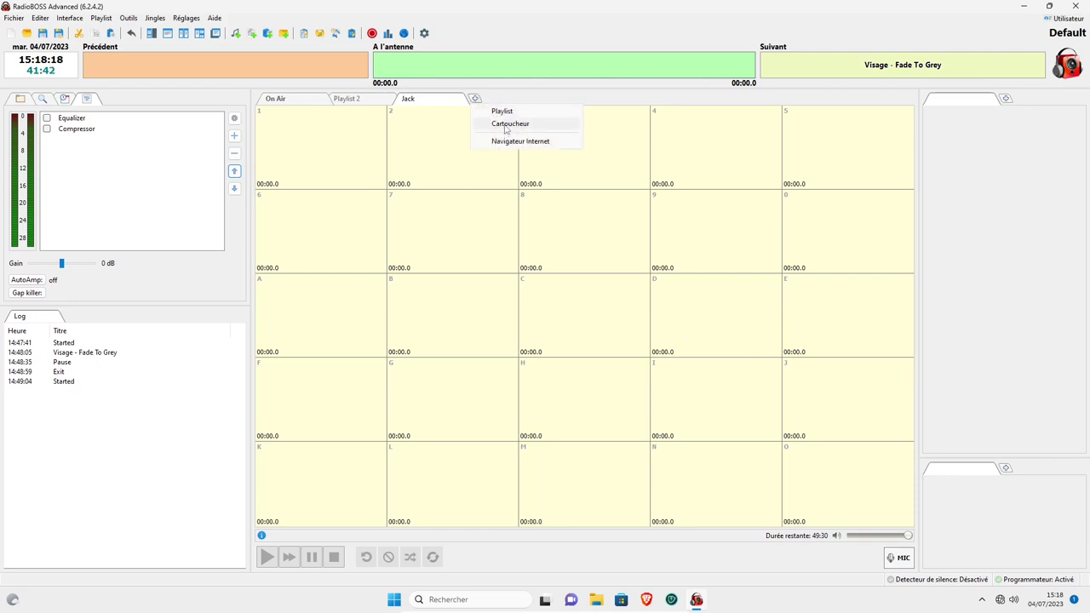
click(509, 125)
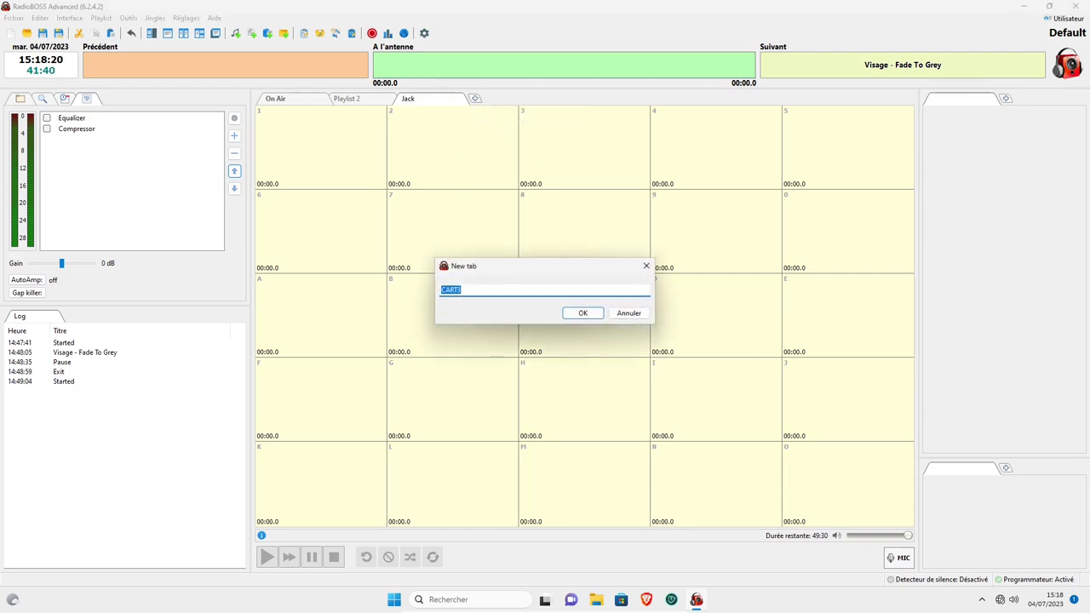
text(Jean)
click(582, 313)
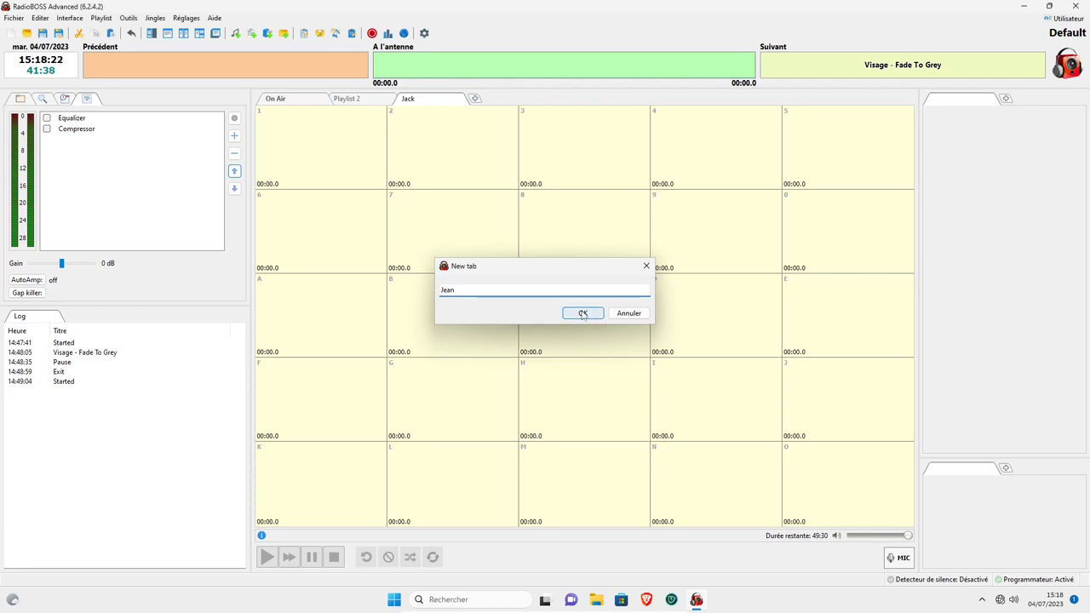
- Return to the On Air playlist and delete the Playlist 2 tab
click(418, 102)
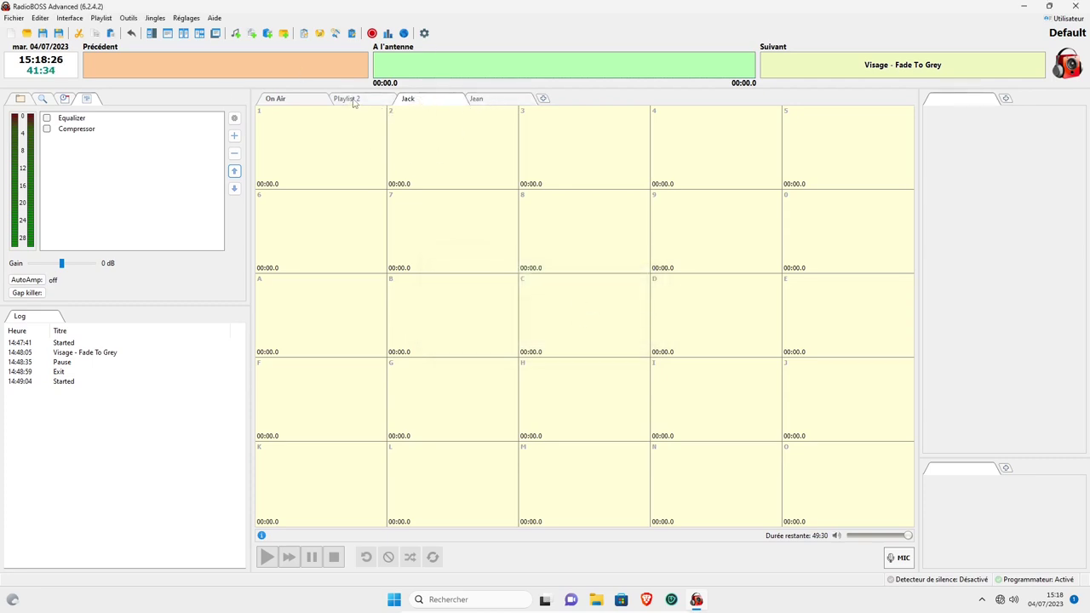
click(306, 101)
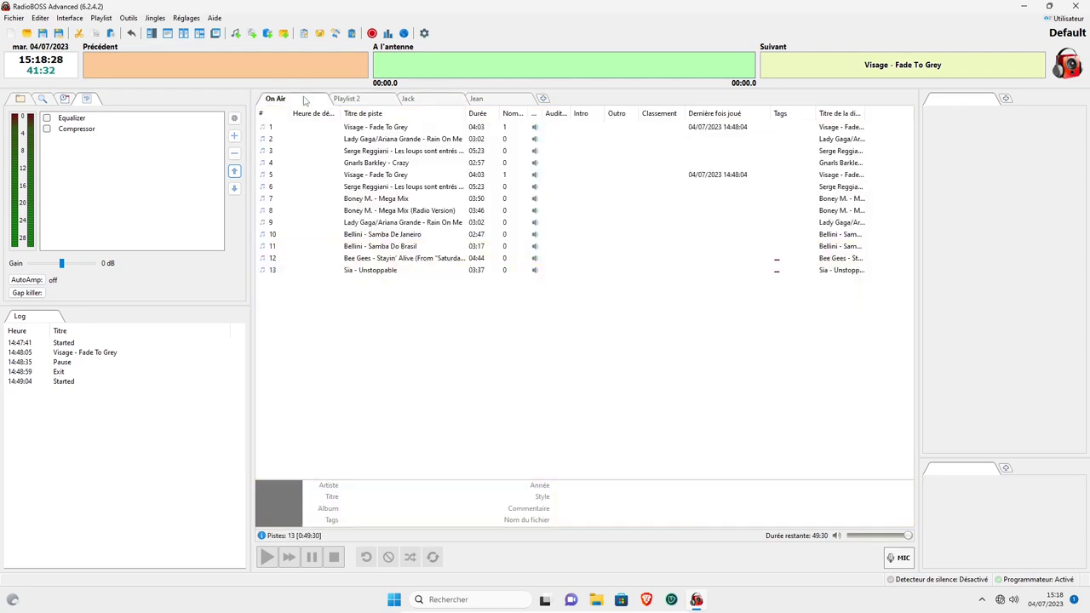
right_click(353, 101)
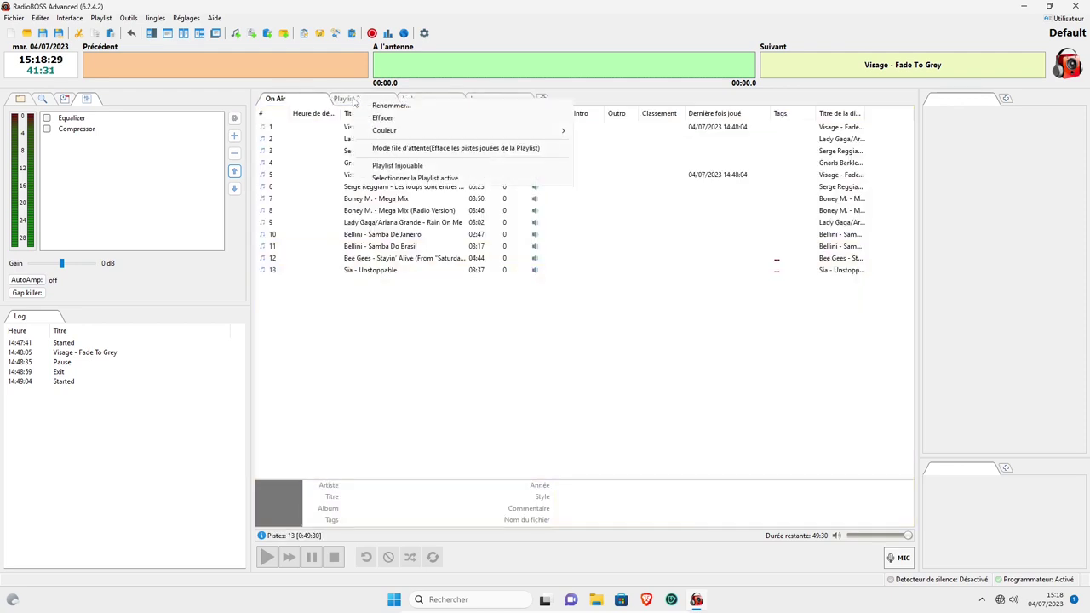
click(378, 119)
click(524, 339)
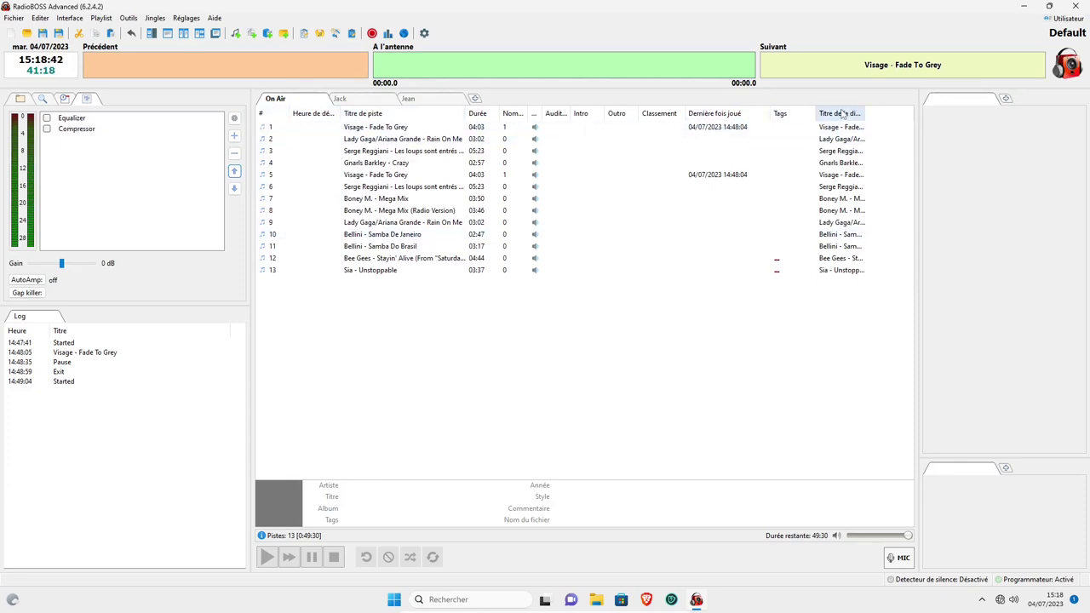
- Review the columns available for the On Air playlist and leave the selection as it is
right_click(316, 119)
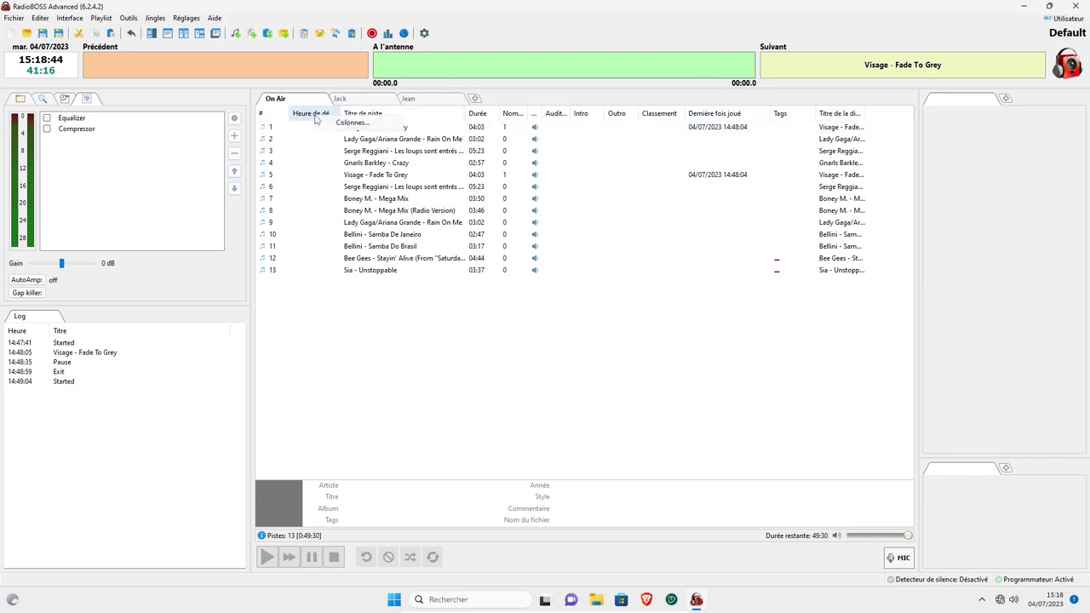
click(351, 123)
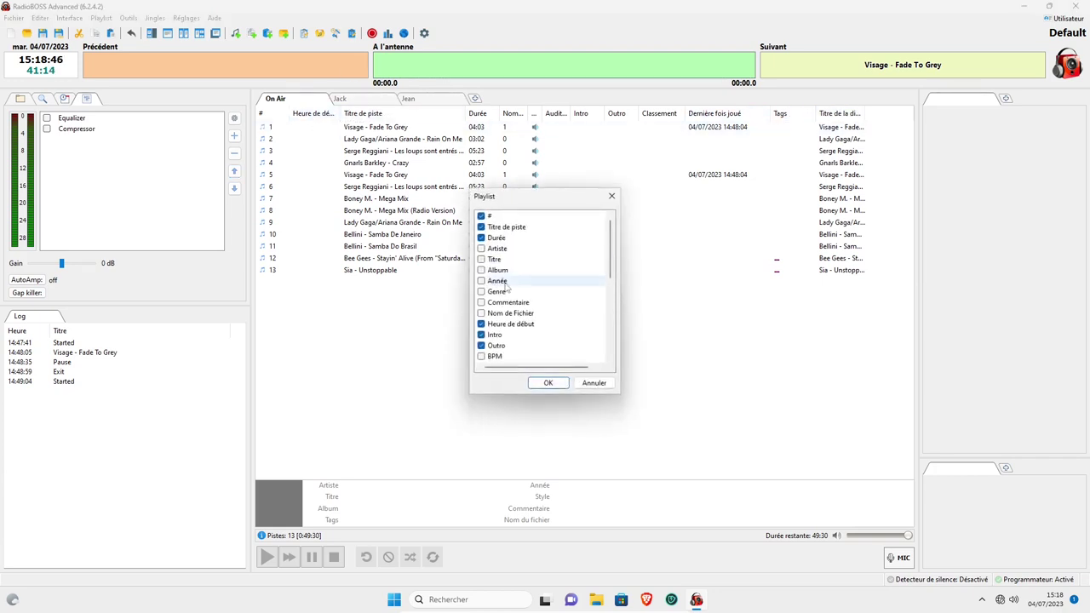
scroll(509, 290, down, 6)
scroll(509, 290, up, 6)
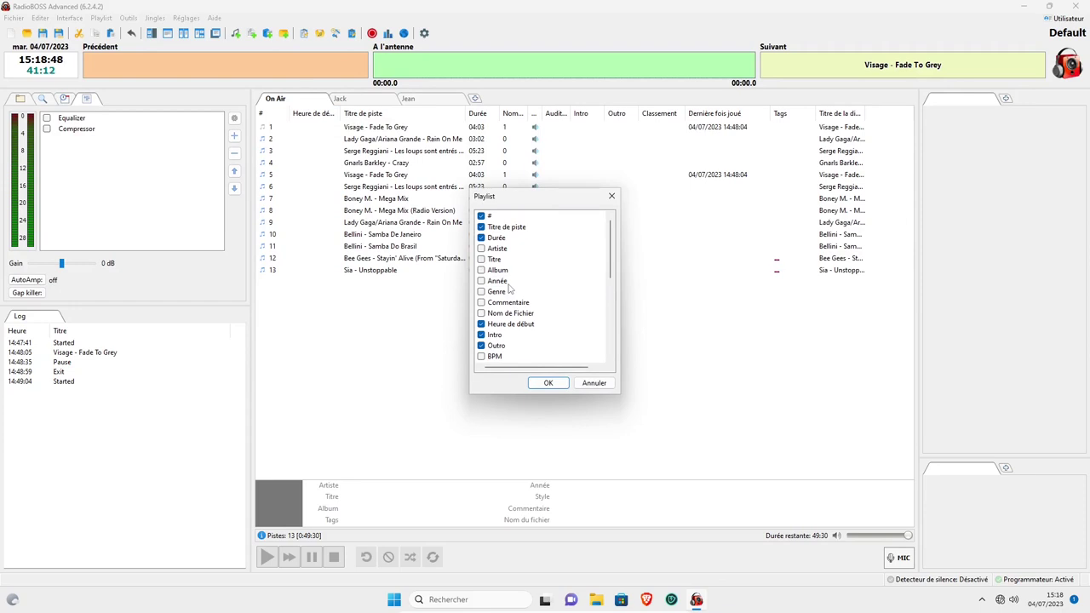
click(612, 197)
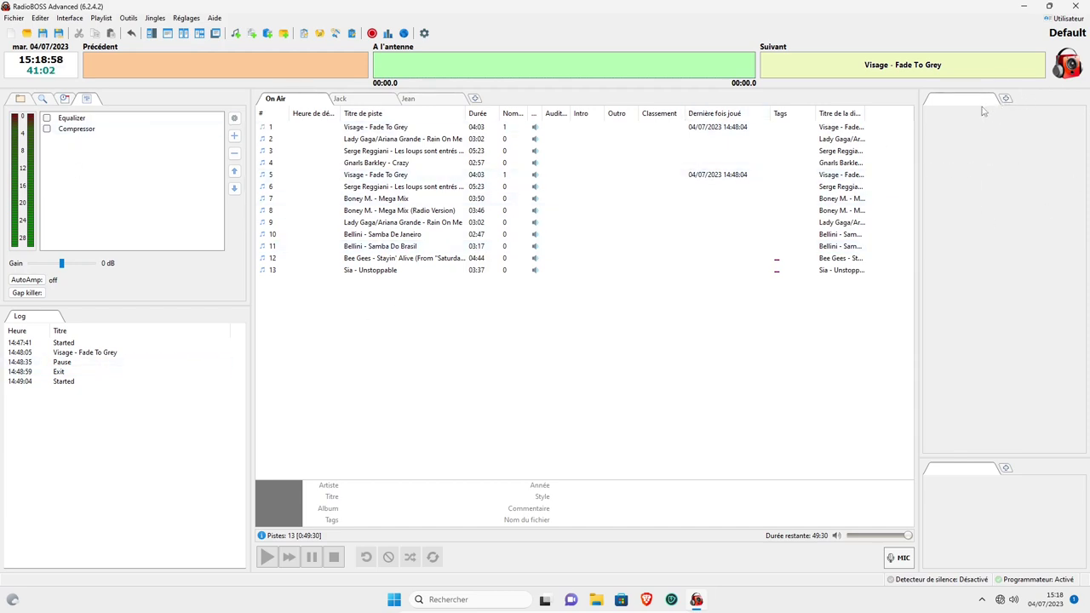
- View the rename, delete and colour options of the empty auxiliary tab and the tab types that can be added beside it
right_click(959, 103)
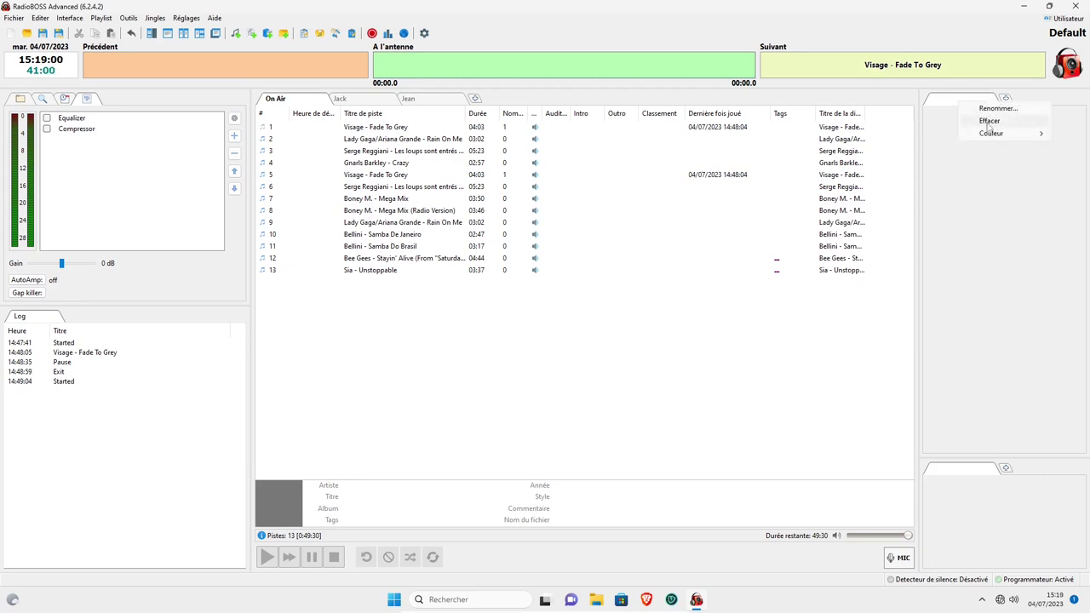
mouse_move(992, 134)
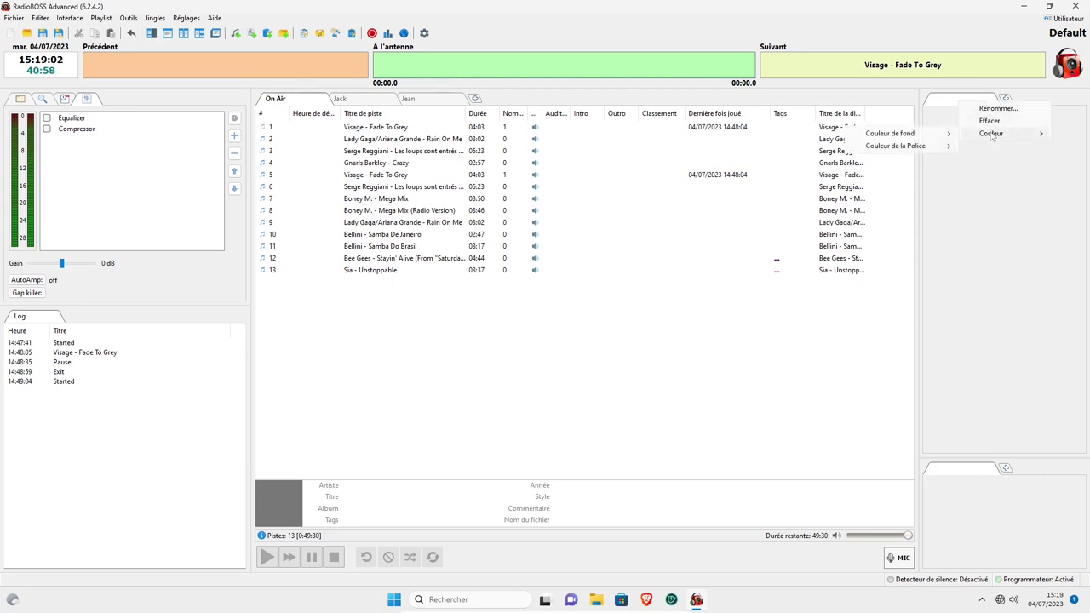
click(1008, 100)
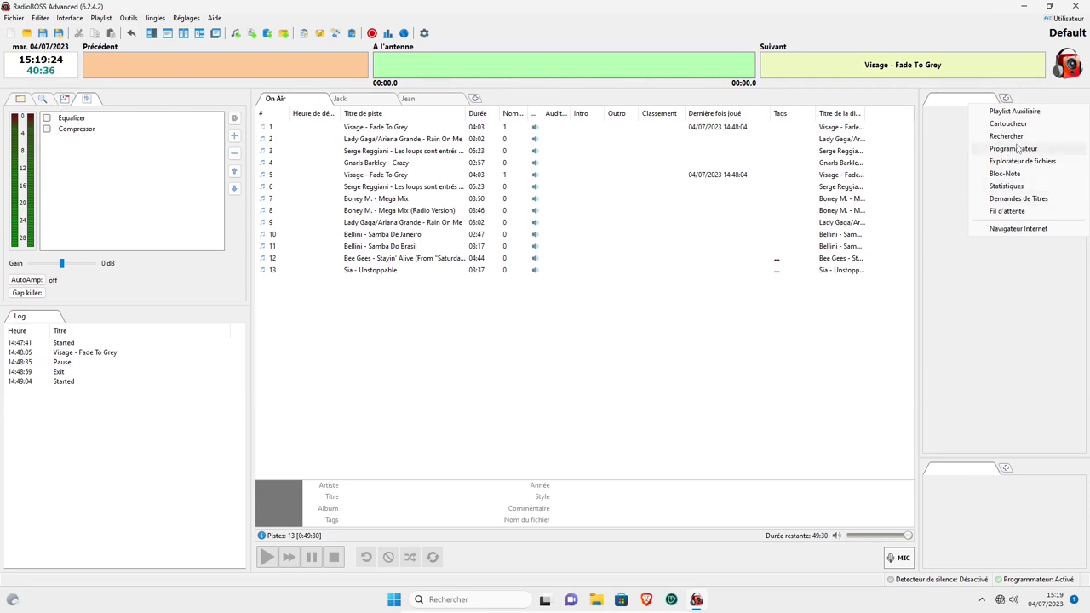
click(994, 279)
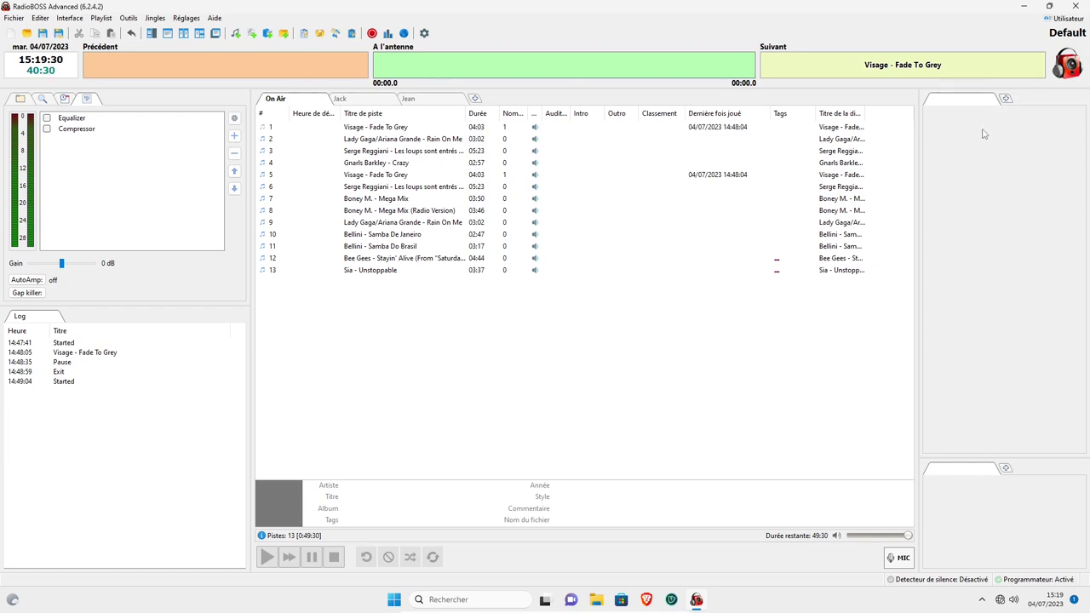
- Demonstrate the workspace layouts by hiding and restoring the left panel and switching from one work zone back to multiple zones
click(152, 35)
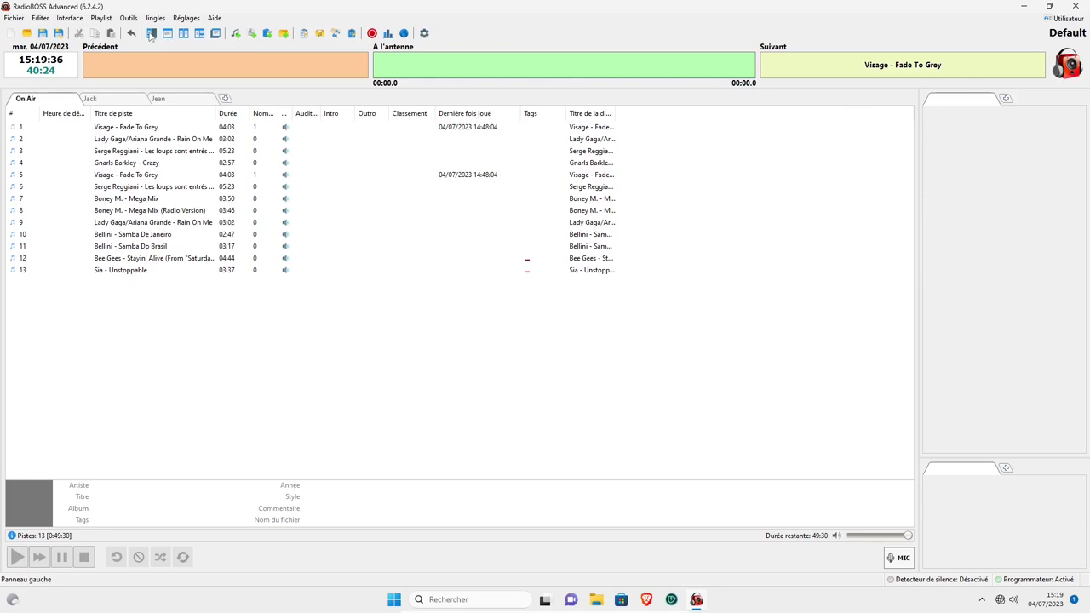
click(153, 36)
click(168, 35)
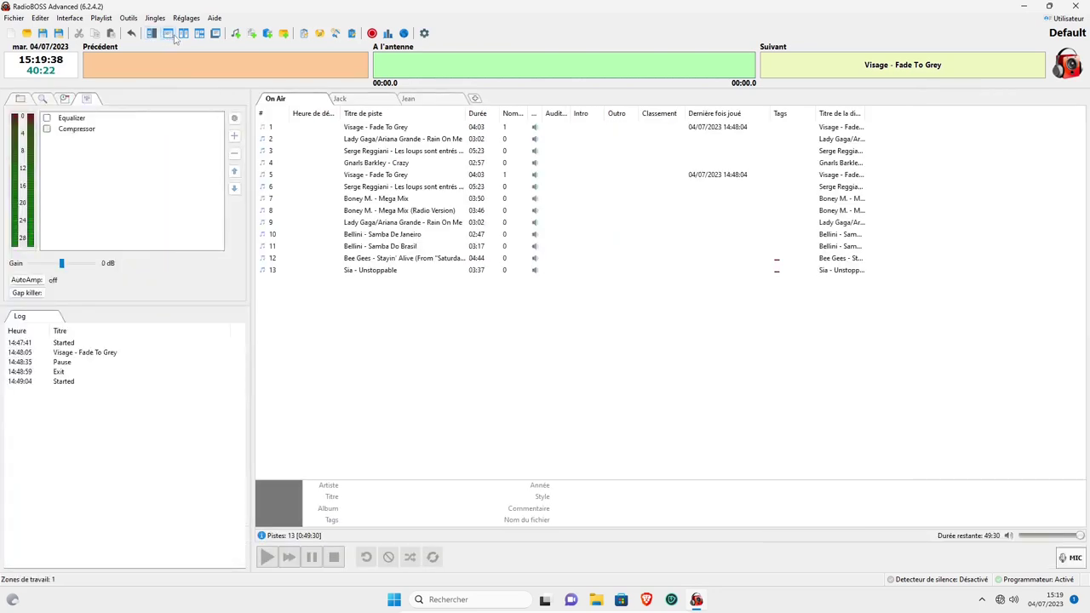
click(183, 38)
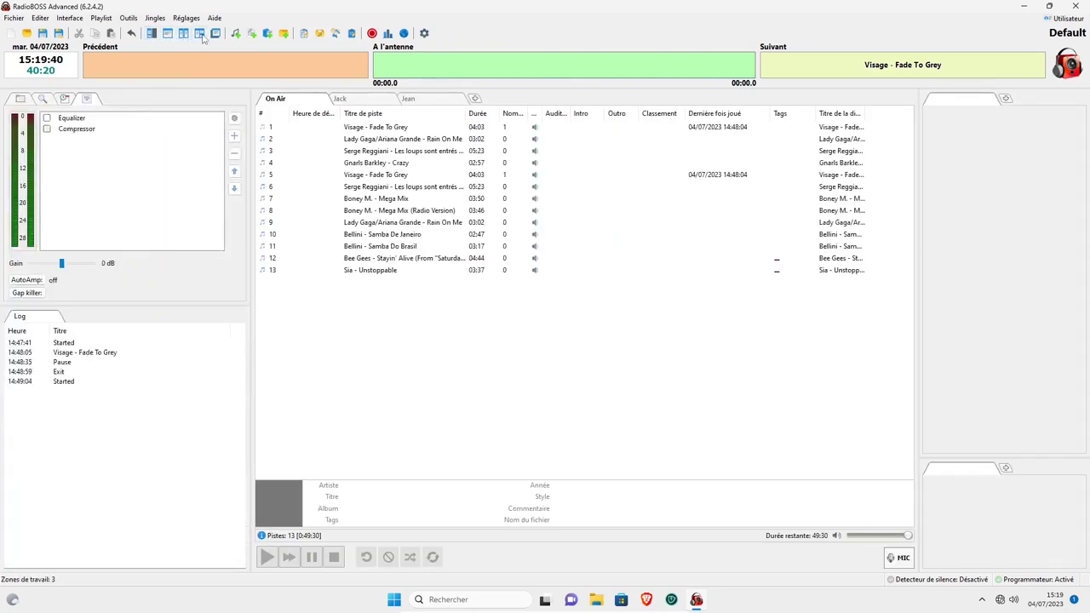
- Show and close the additional floating window, and hide and restore the left panel once more
click(216, 38)
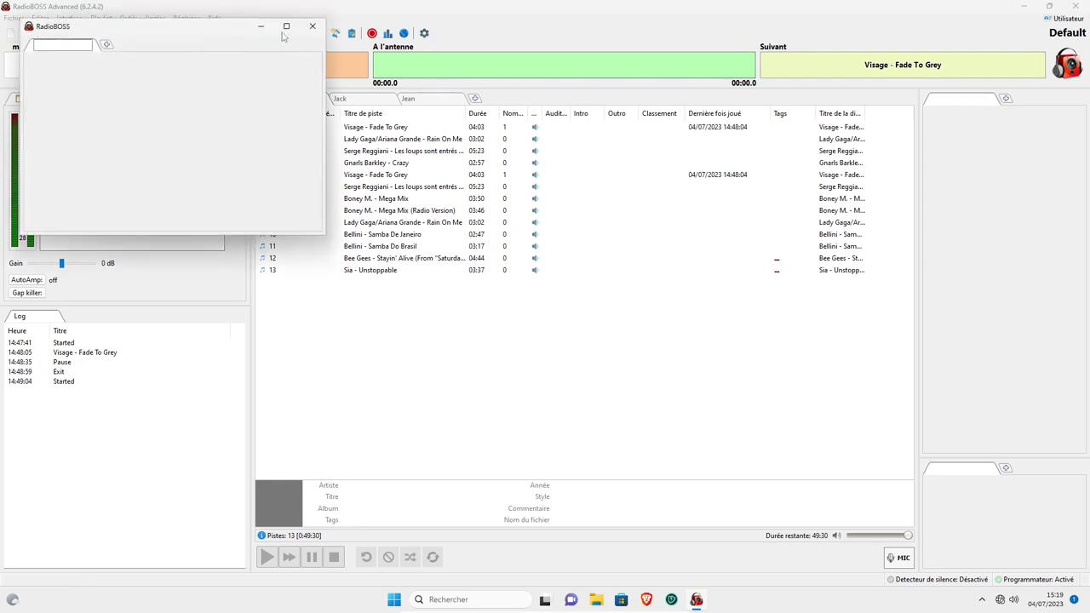
click(314, 28)
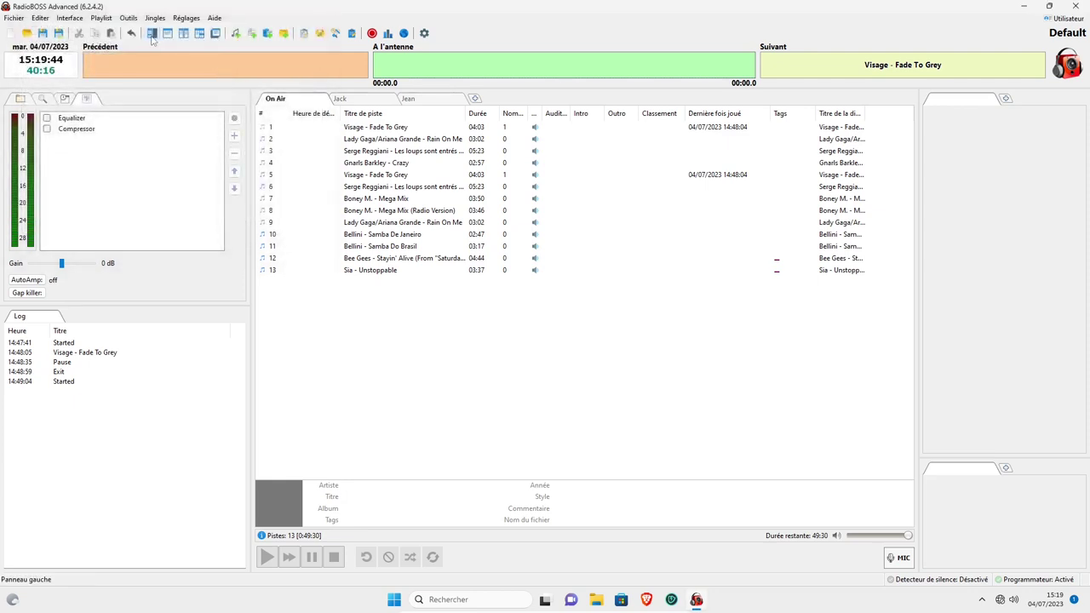
click(151, 33)
click(152, 34)
- View the file explorer, search and scheduler panels, and display the details of the first Visage - Fade To Grey track
click(22, 101)
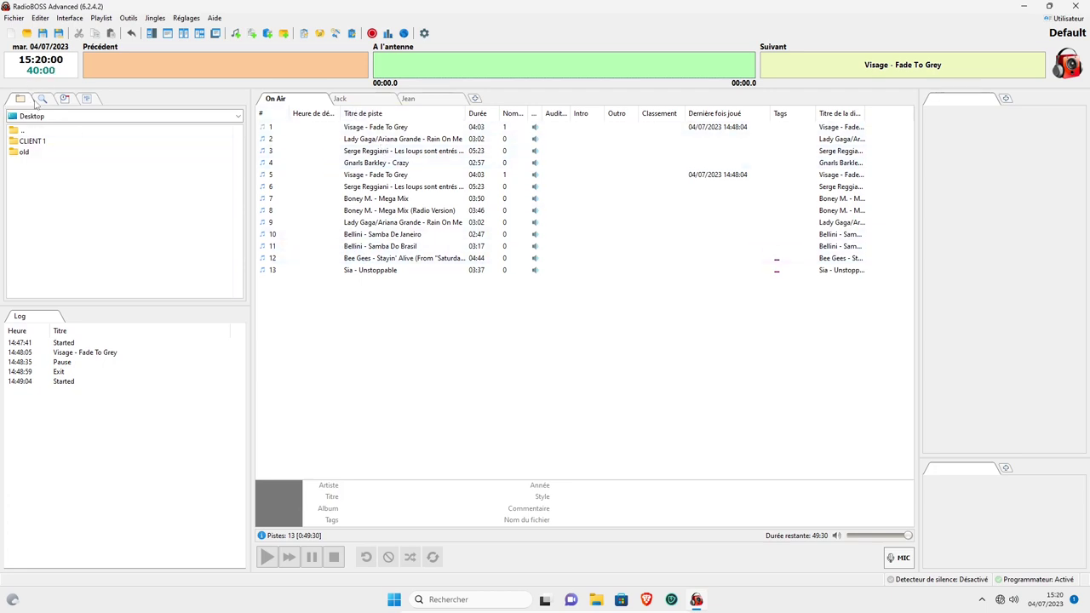
click(39, 100)
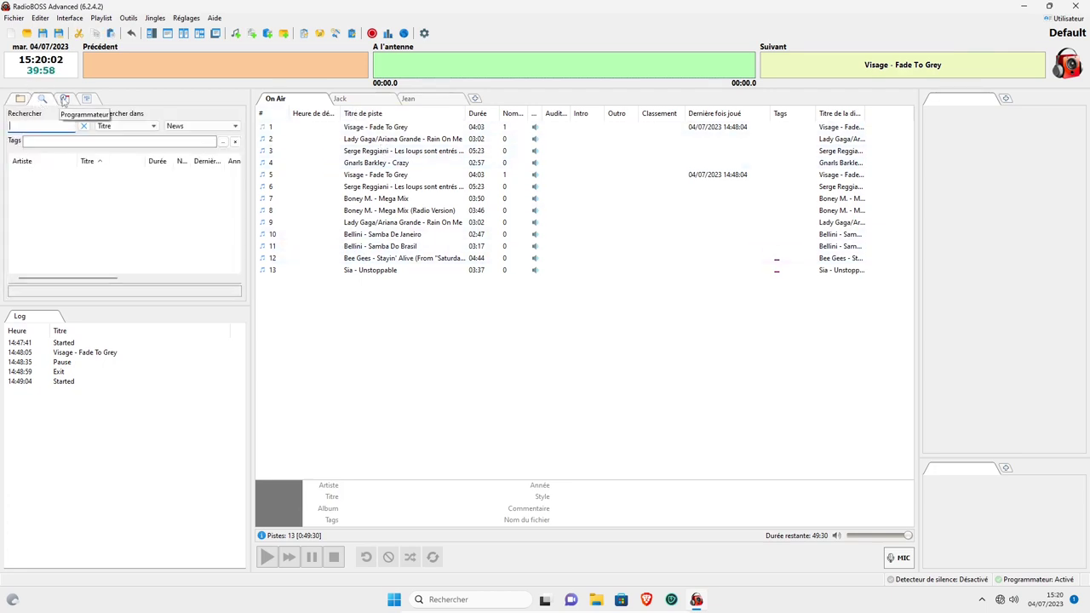
click(64, 99)
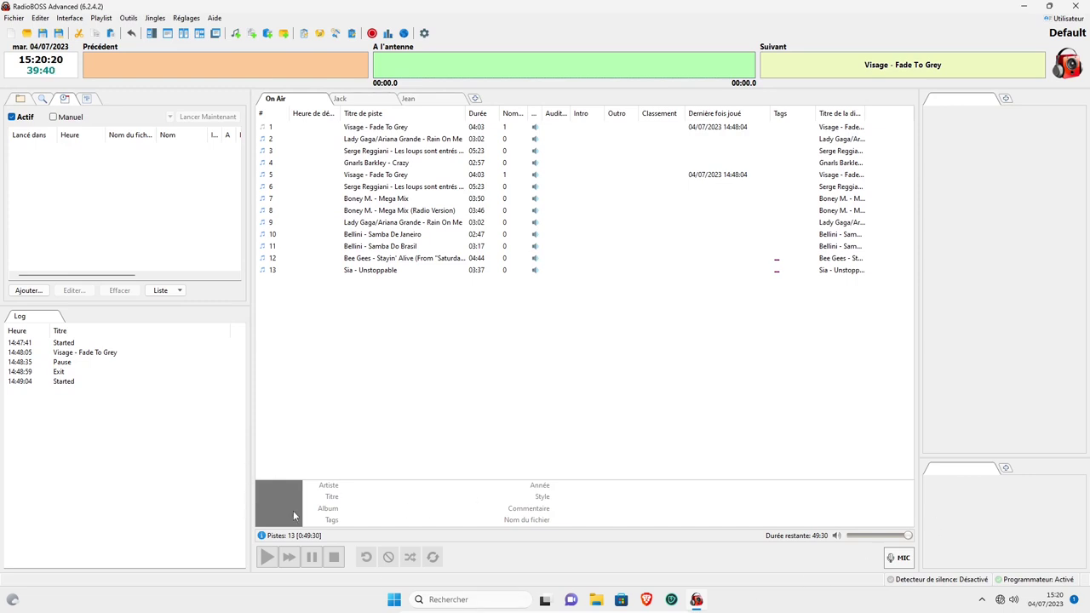
click(375, 127)
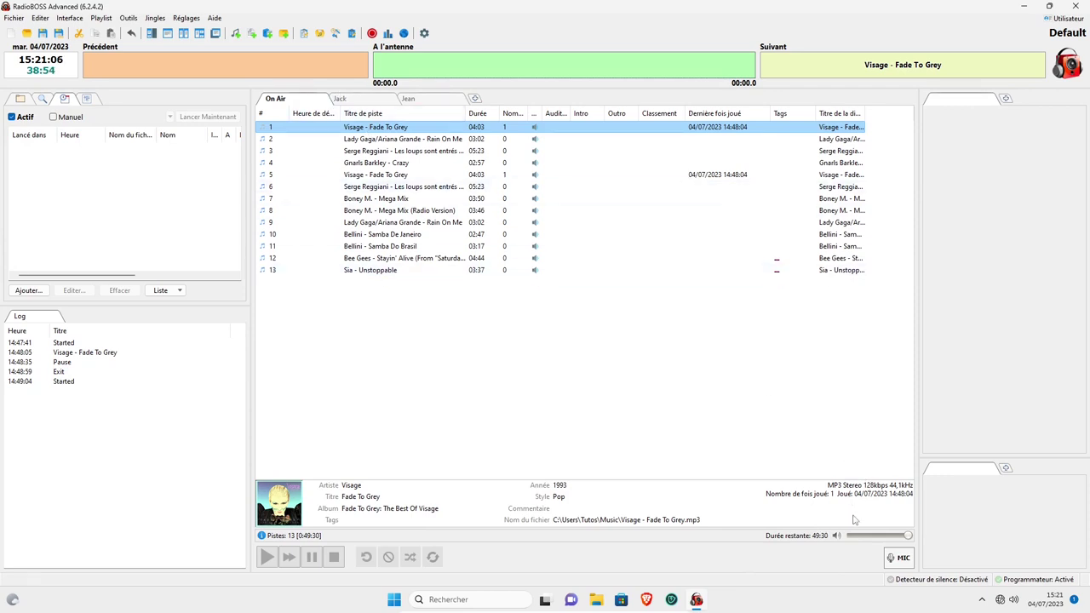
- Switch the microphone on and off again, and view its available options
click(904, 558)
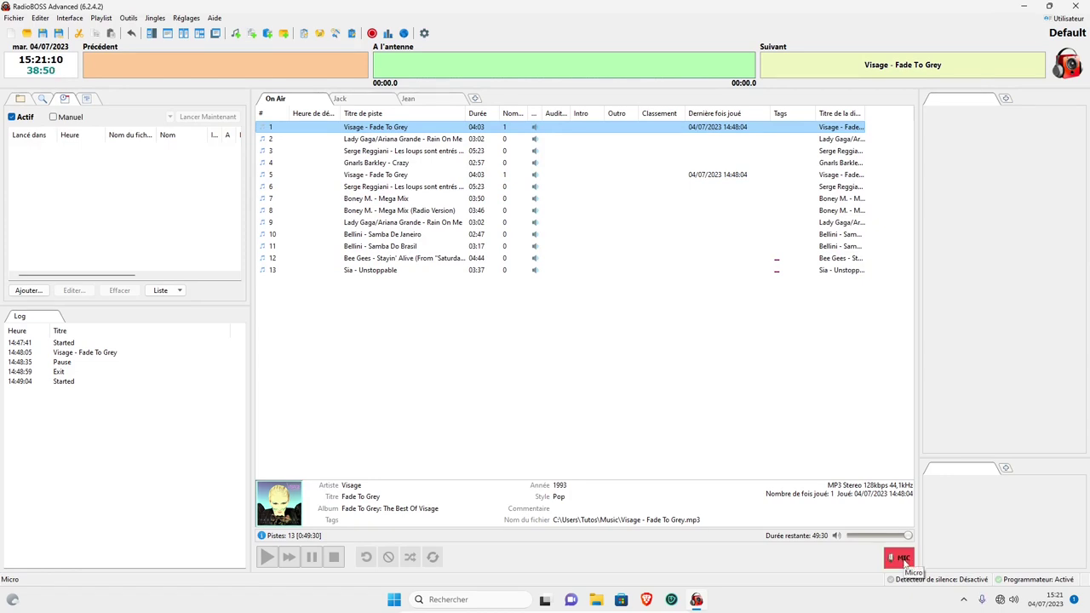
click(904, 559)
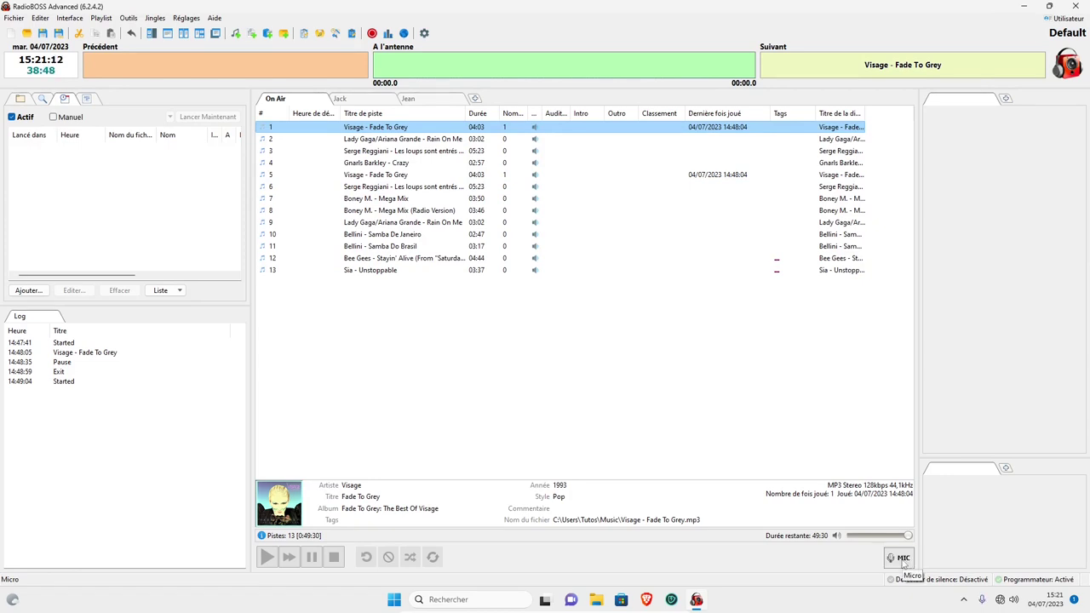
right_click(904, 558)
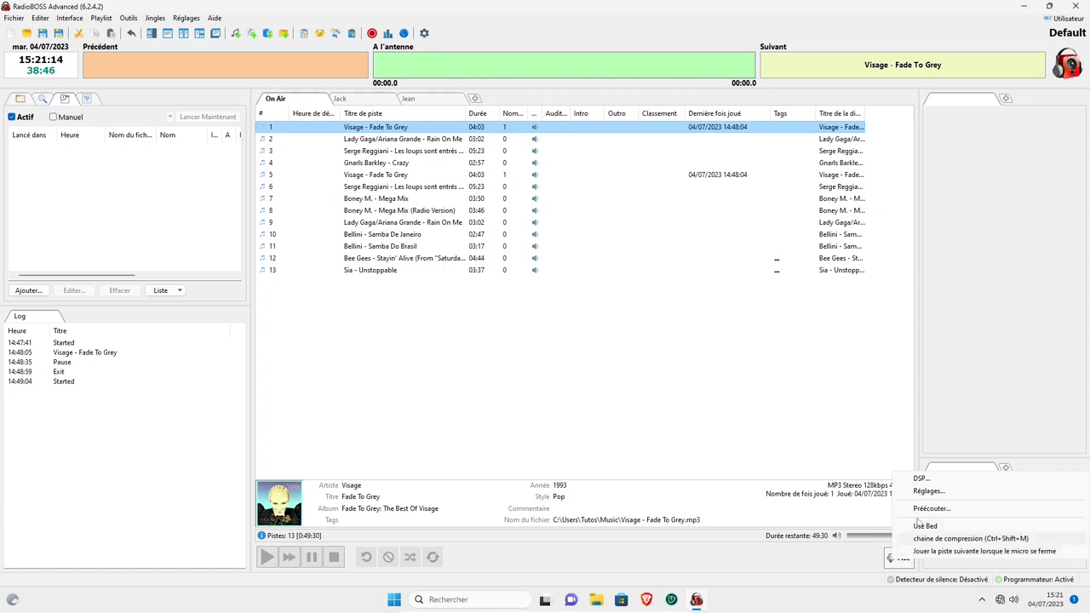
click(857, 560)
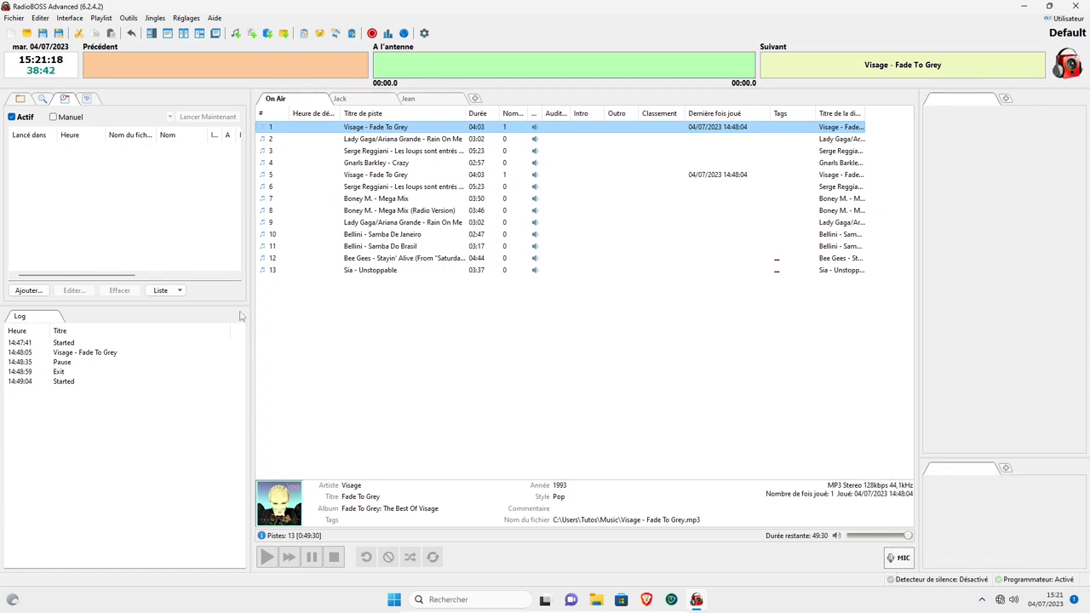
- Compare the DSP effects list with the microphone's DSP and compression options, finishing on the scheduler
click(86, 98)
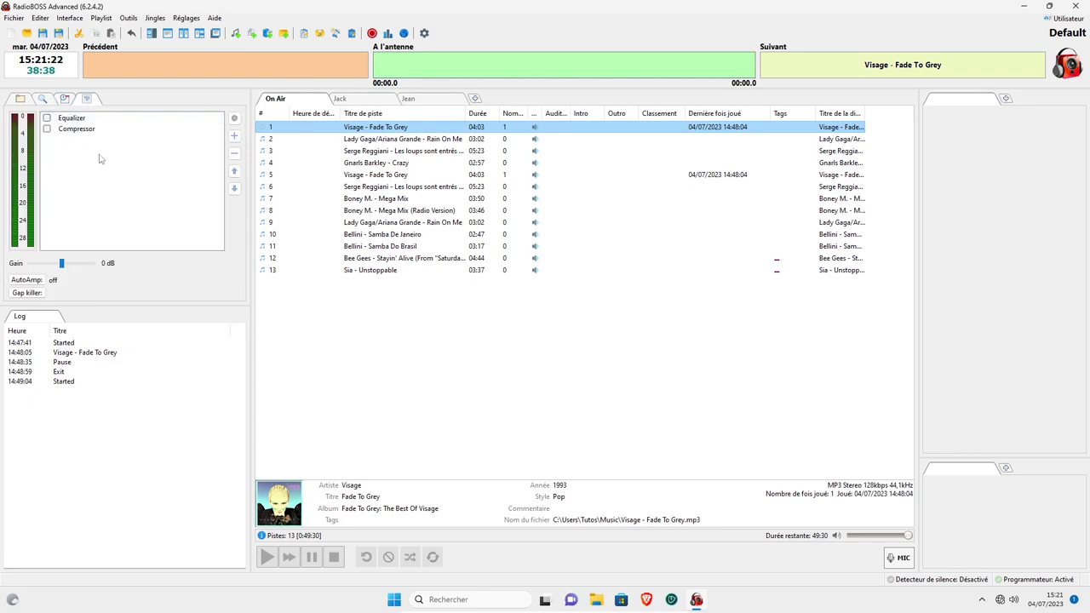
right_click(904, 565)
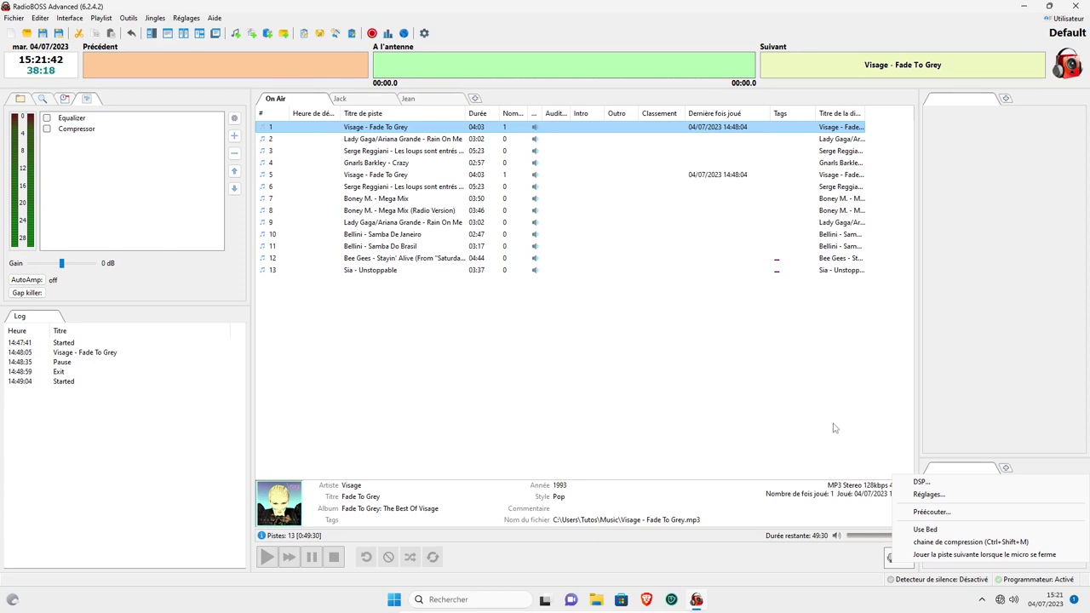
click(871, 430)
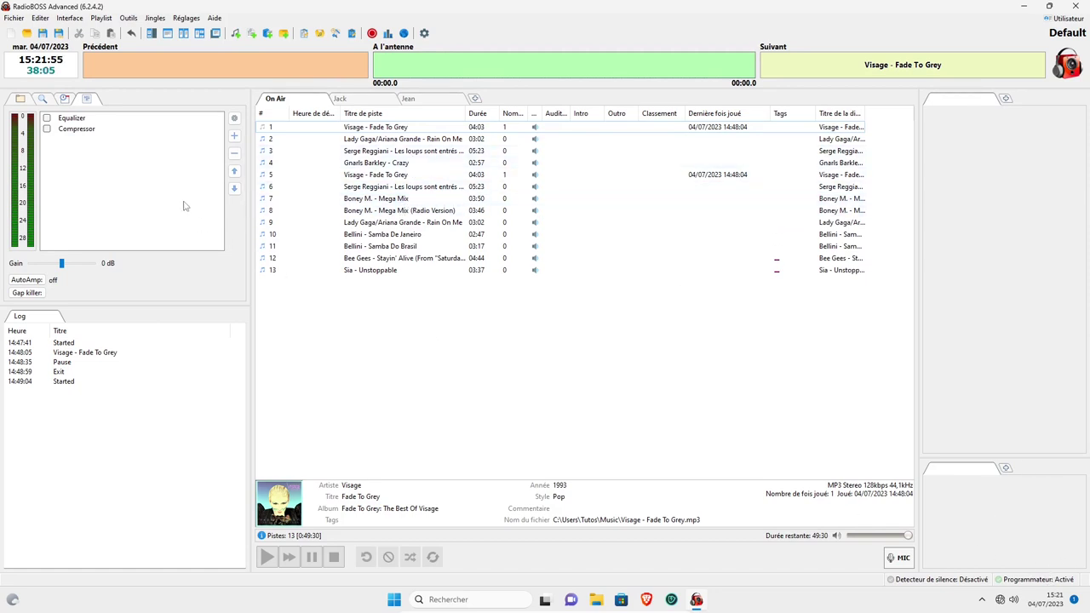
click(64, 99)
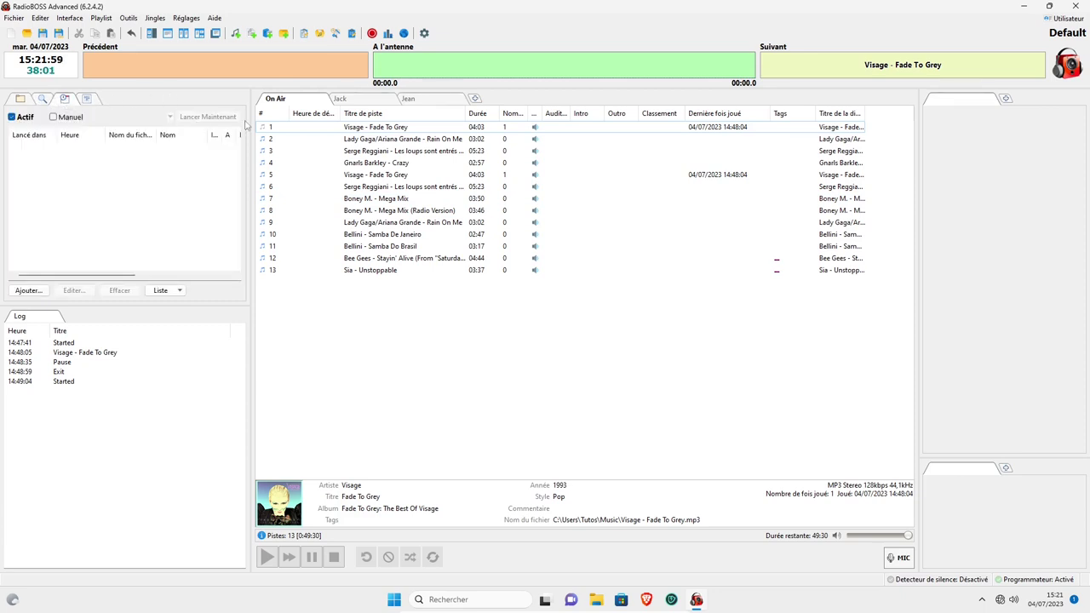